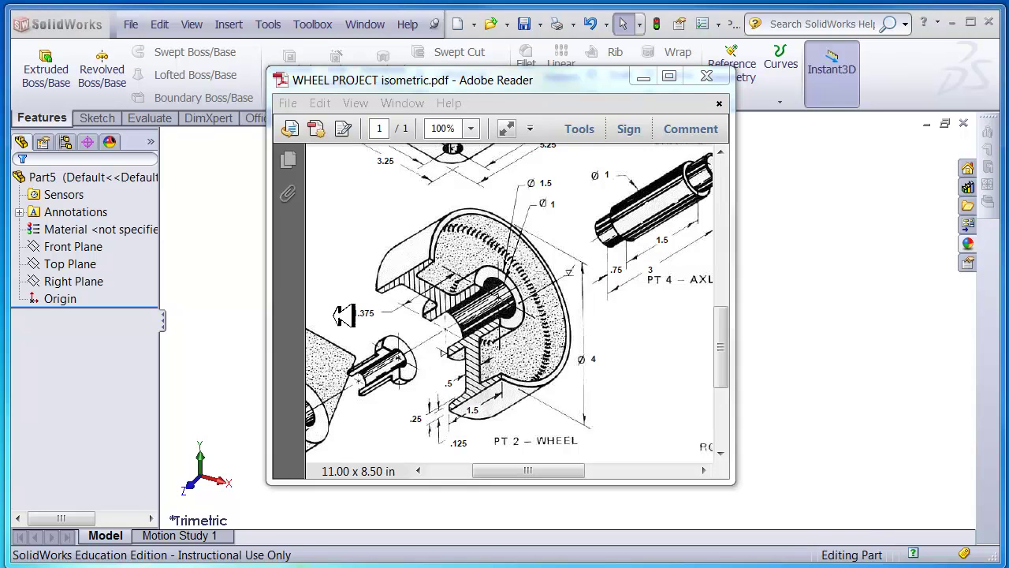
Examine the isometric wheel drawing and the dimensioned profile on page 9 of Wheel Project Tutorial.pdf, and put both Adobe Reader windows away.
left_click_drag(0, 103, 615, 67)
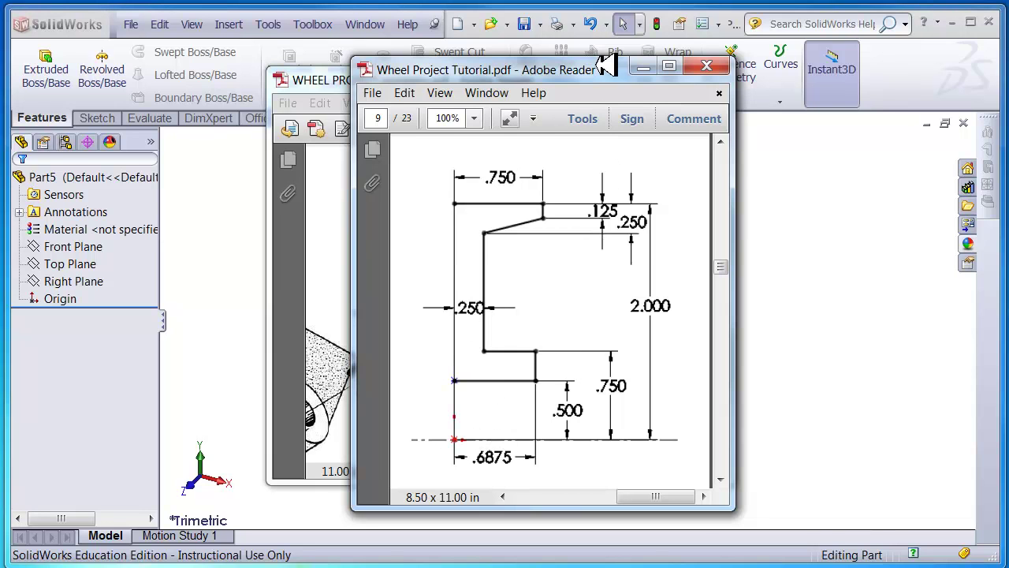
left_click_drag(629, 69, 268, 106)
left_click(284, 103)
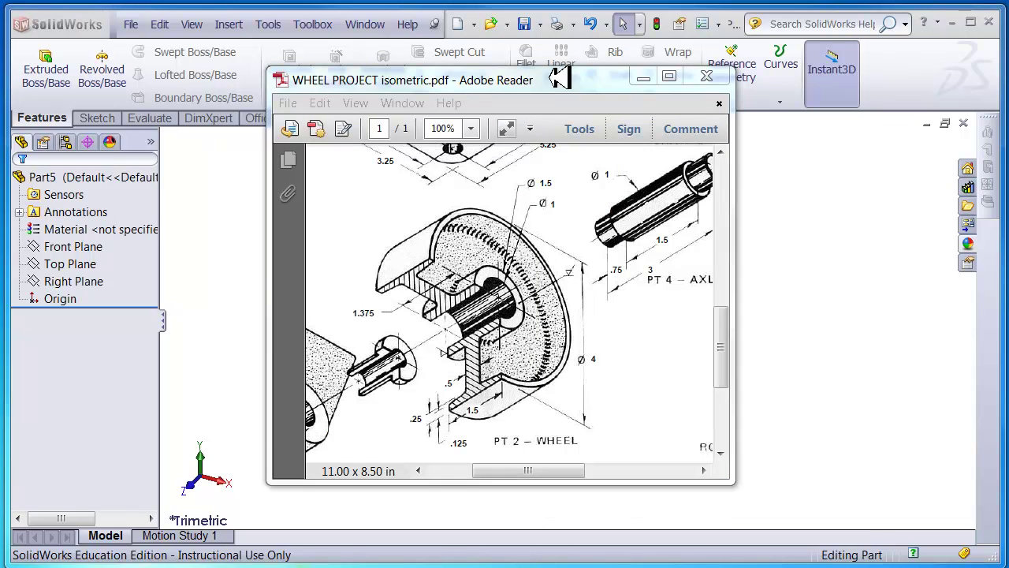
left_click_drag(612, 76, 0, 119)
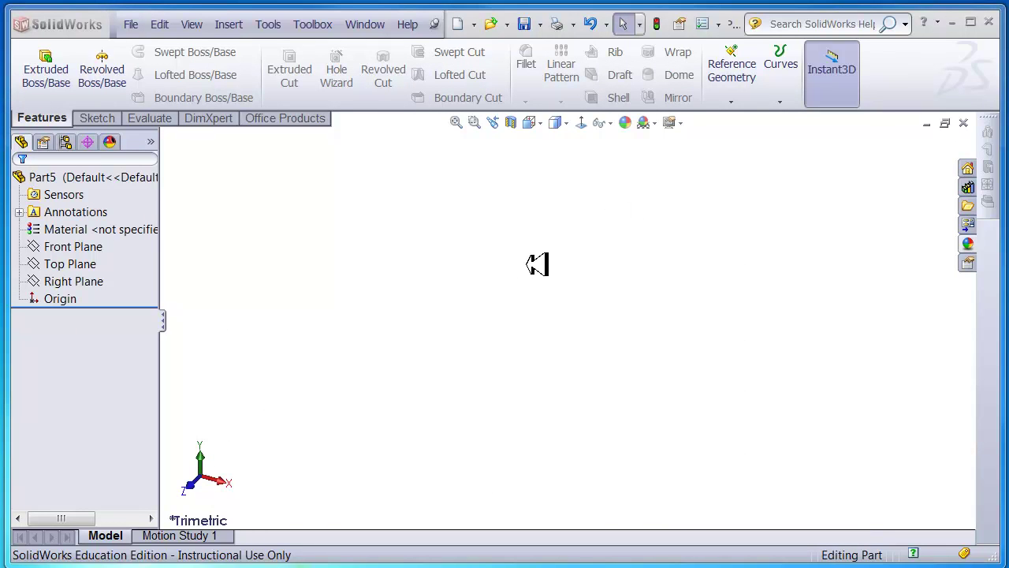
Start a new sketch on the Front Plane, with the view facing the plane straight on.
left_click(86, 246)
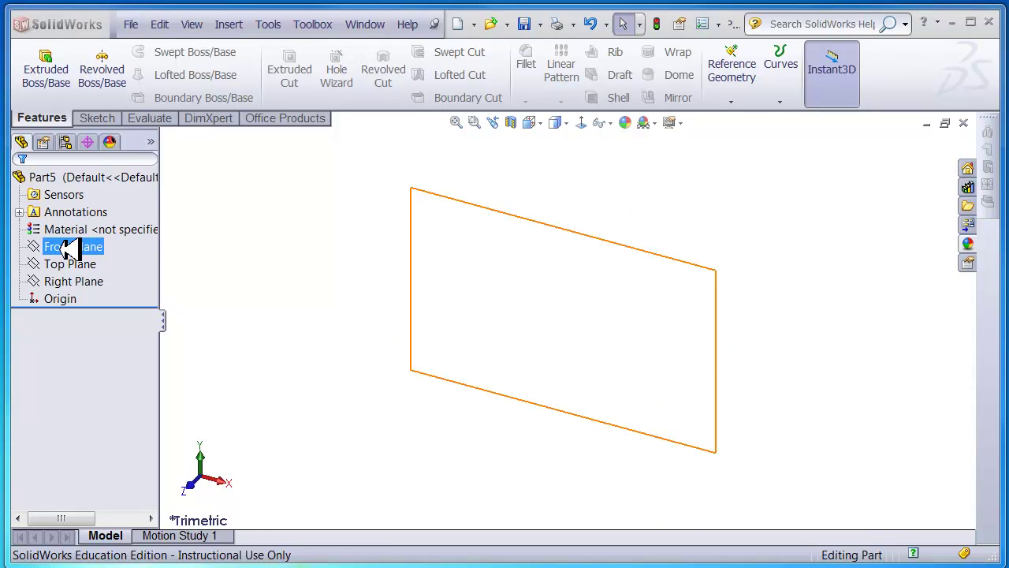
left_click(65, 248)
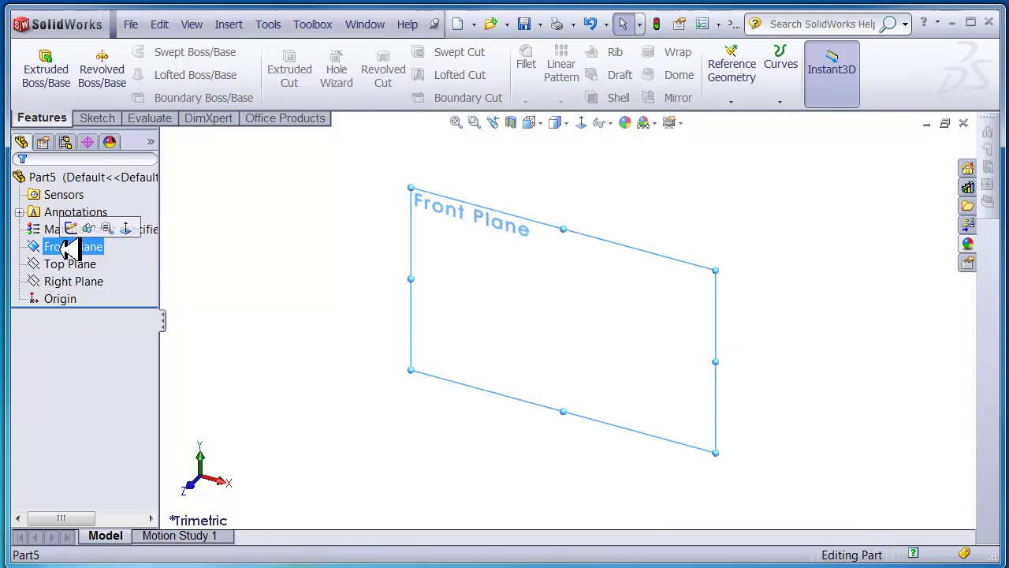
left_click(584, 122)
left_click(97, 118)
left_click(41, 68)
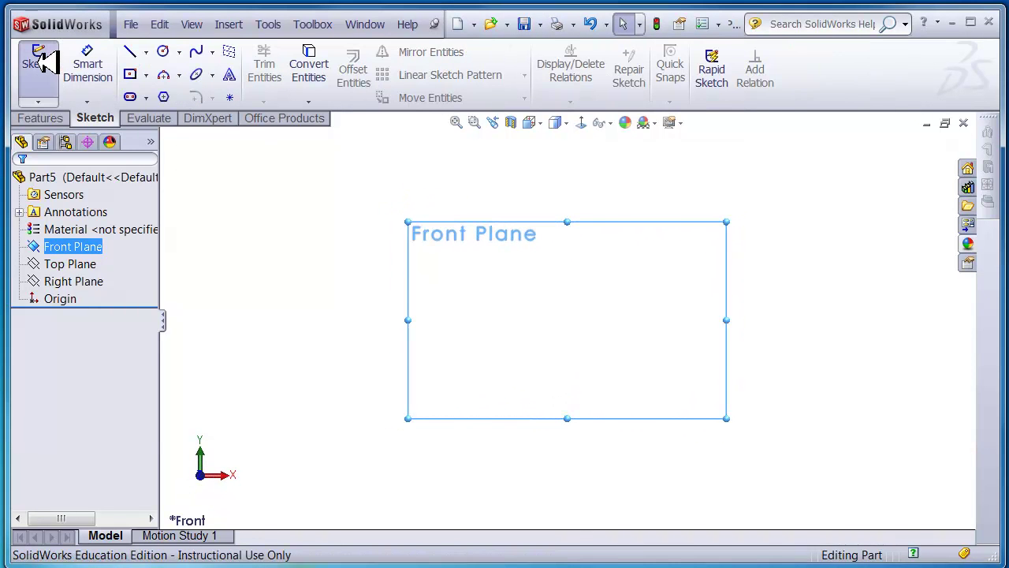
Sketch a horizontal centerline about 5.07 in long passing through the origin, and a vertical centerline going up from the origin.
left_click(147, 52)
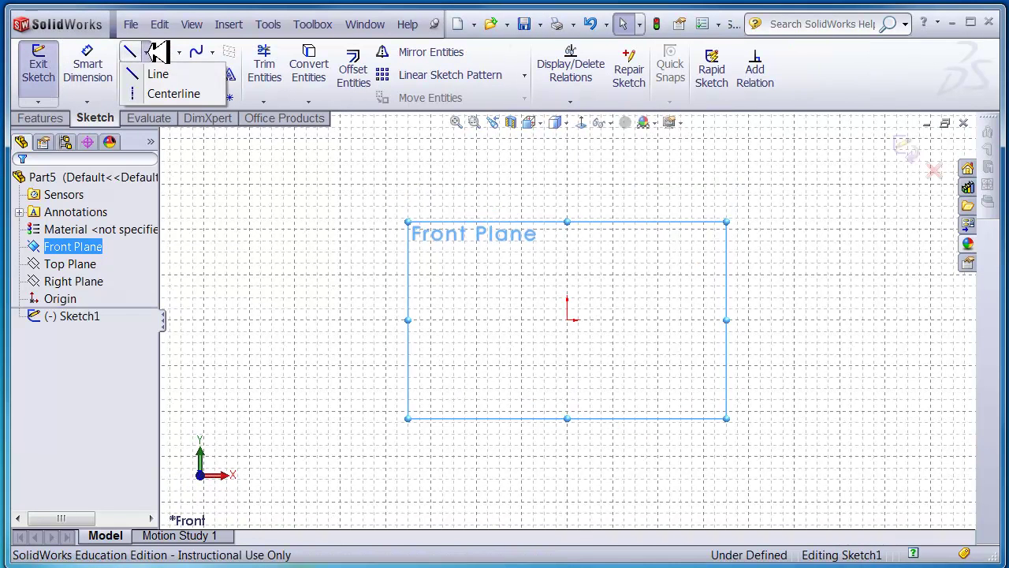
left_click(139, 94)
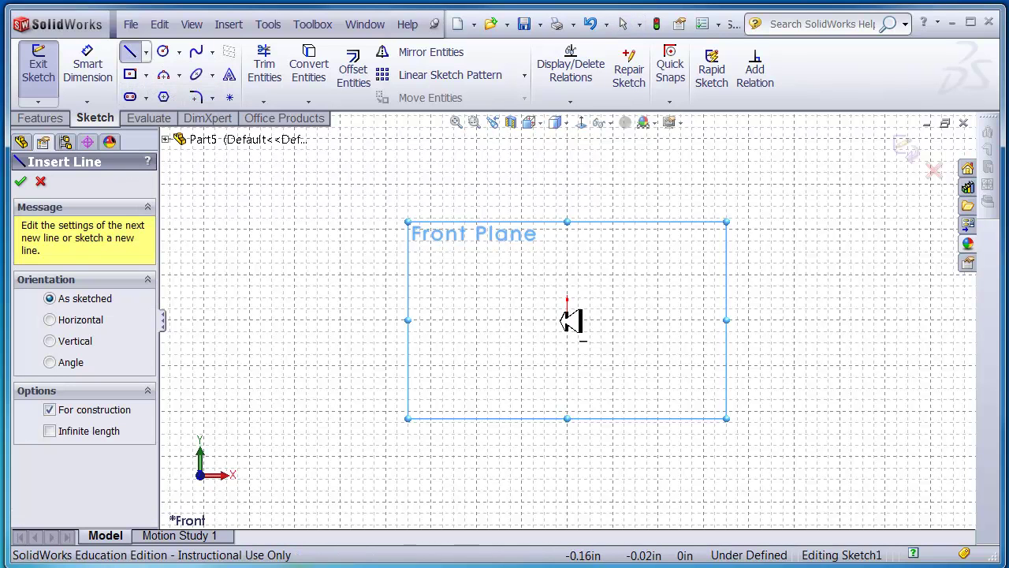
left_click(493, 320)
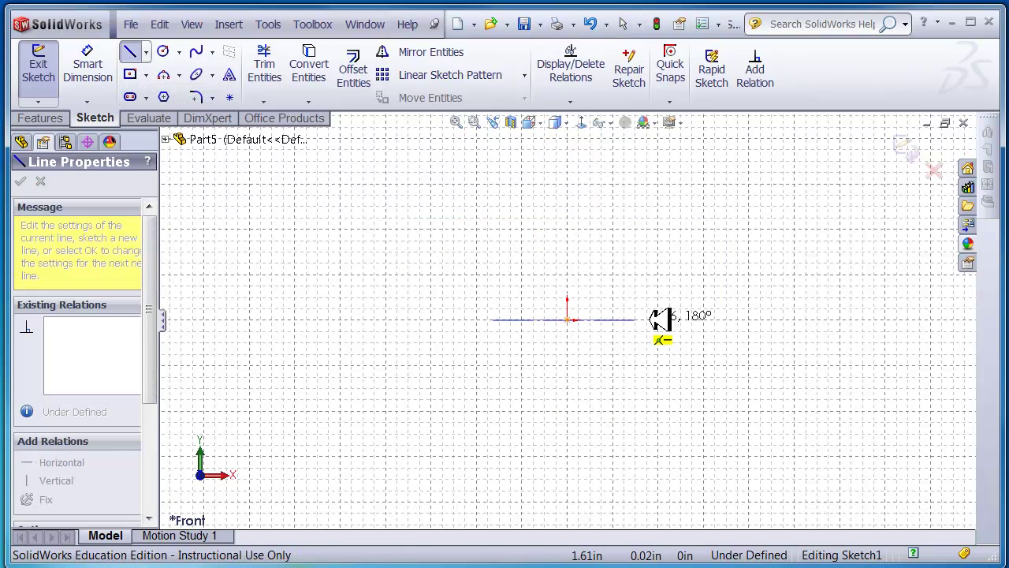
left_click(724, 320)
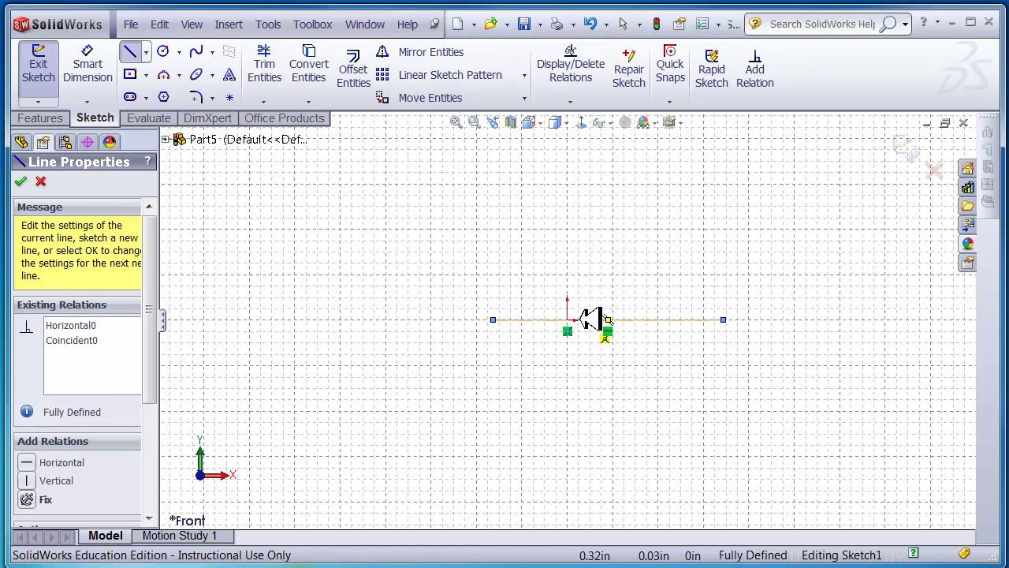
left_click(568, 319)
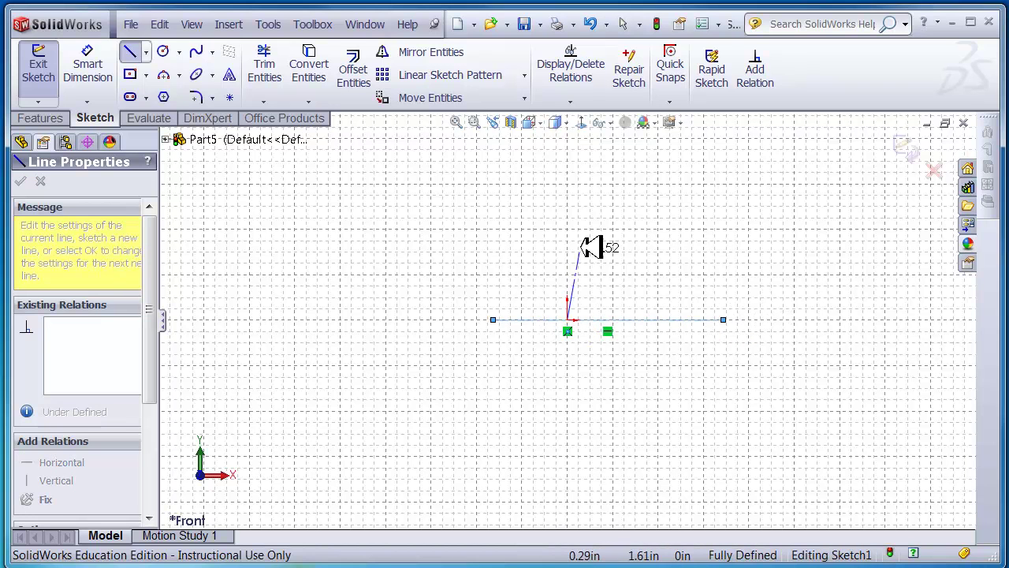
left_click(567, 150)
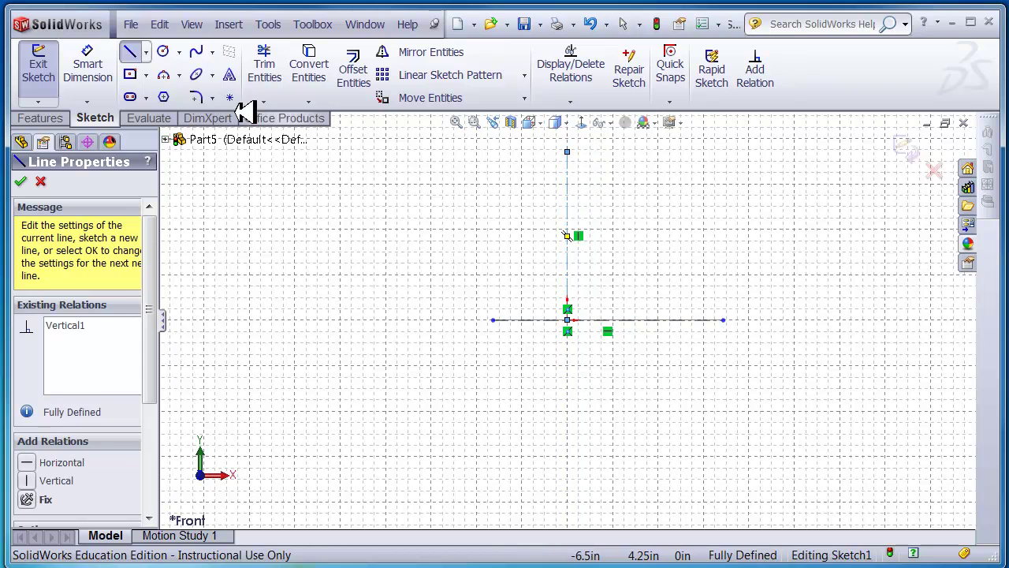
Sketch the open half-profile of the wheel with connected lines: hub step, vertical web, slanted line and rim, starting and ending on the vertical centerline.
left_click(132, 51)
left_click(134, 51)
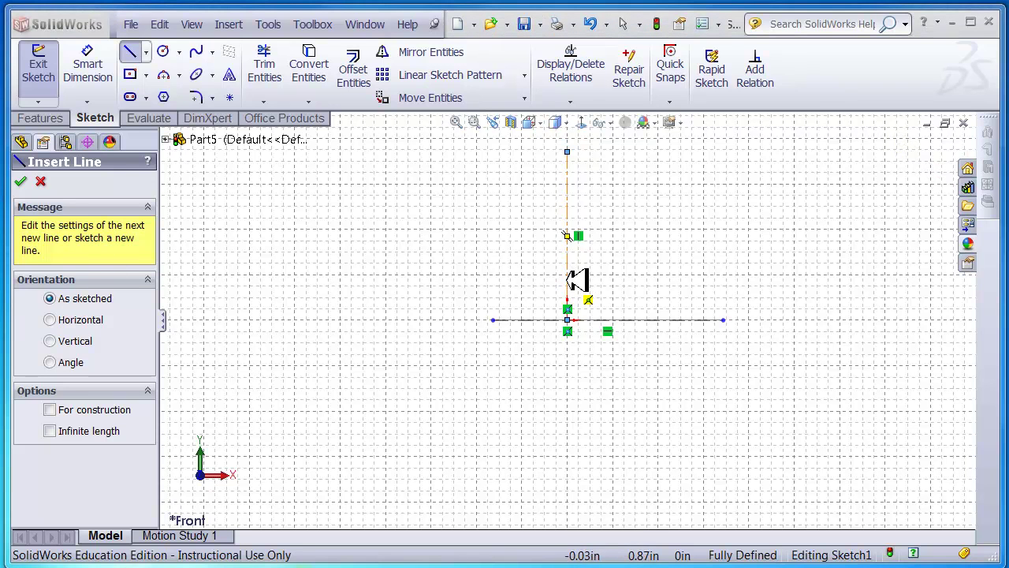
left_click(567, 285)
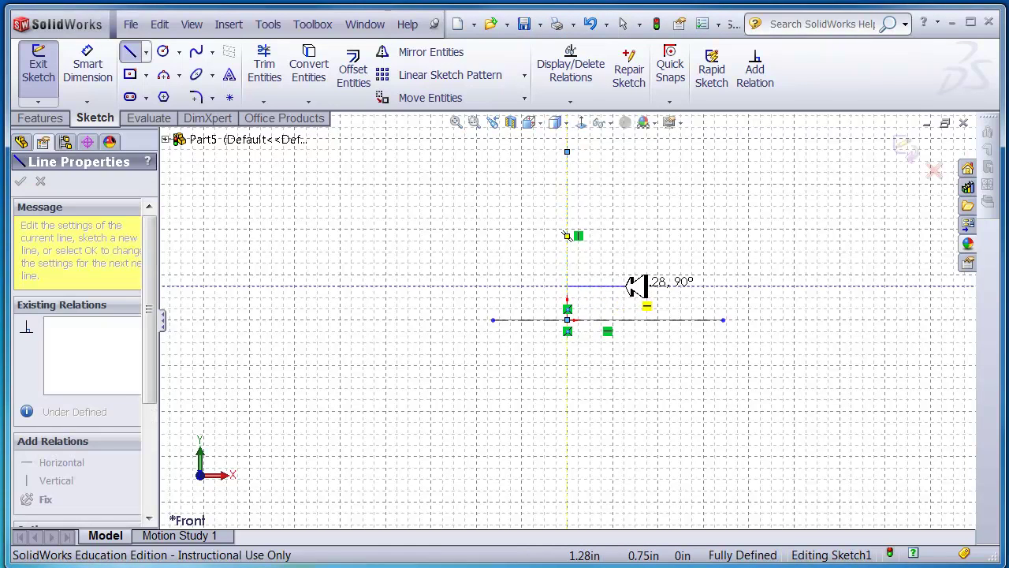
left_click(625, 264)
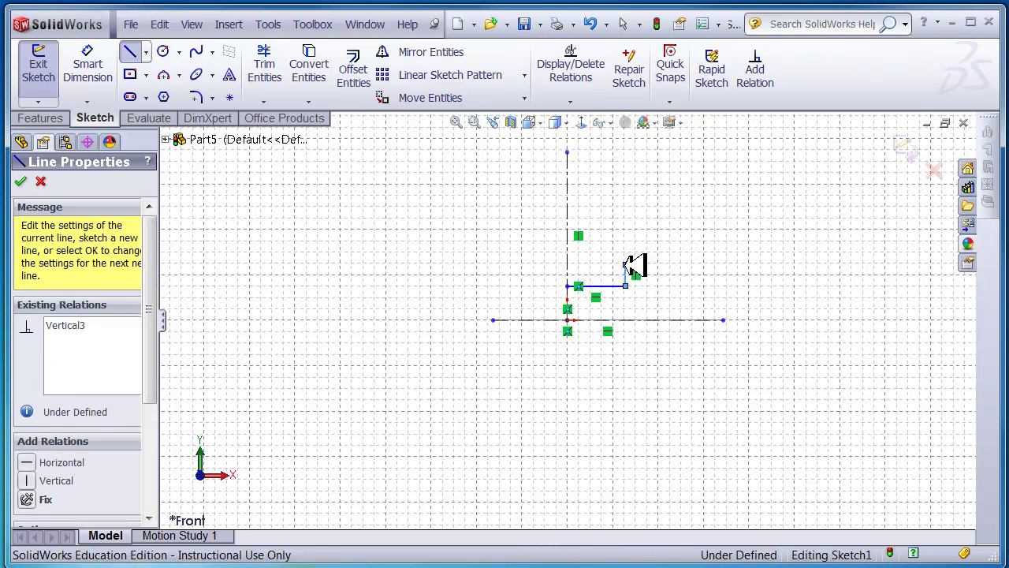
left_click(625, 264)
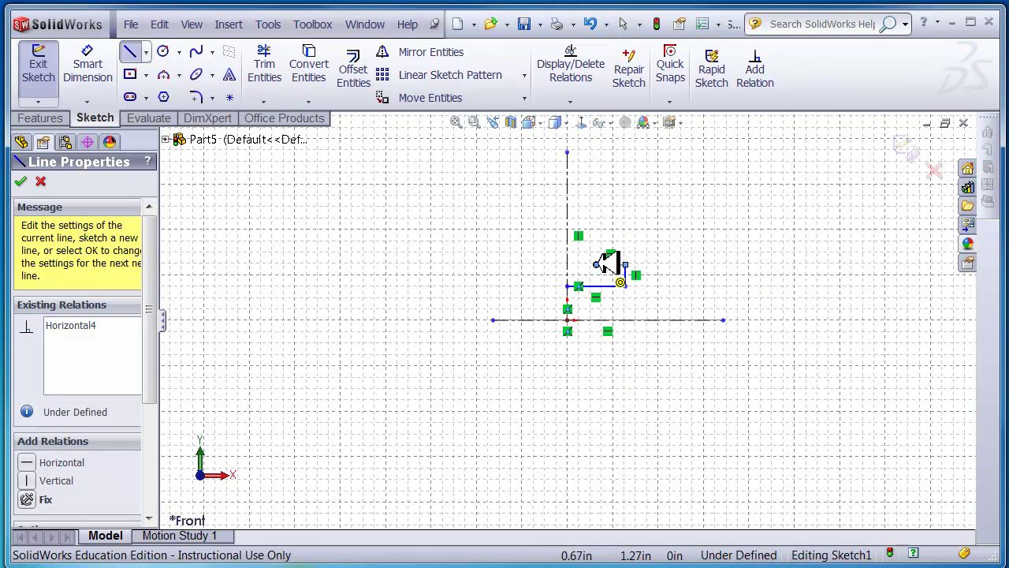
left_click(597, 264)
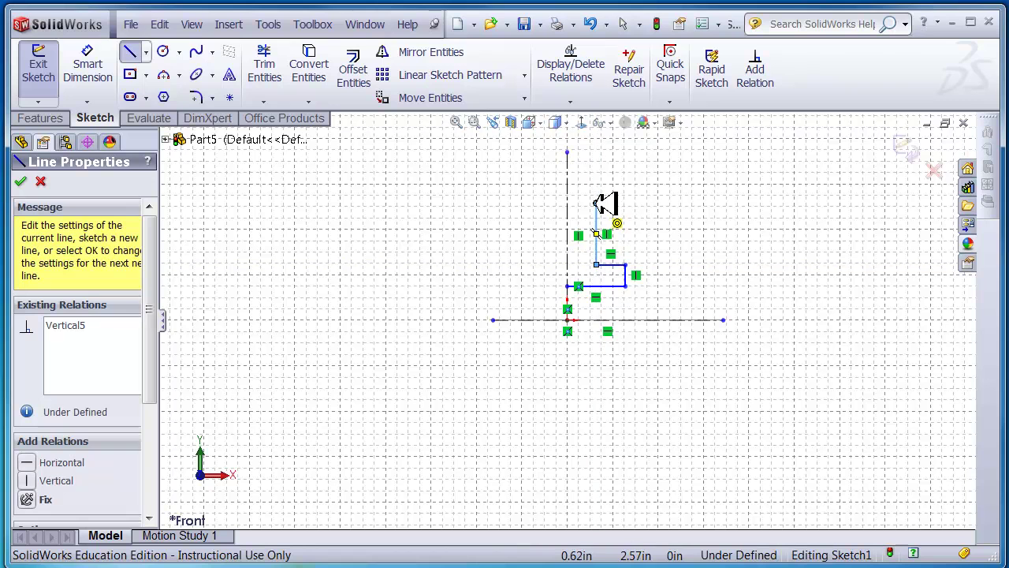
left_click(596, 203)
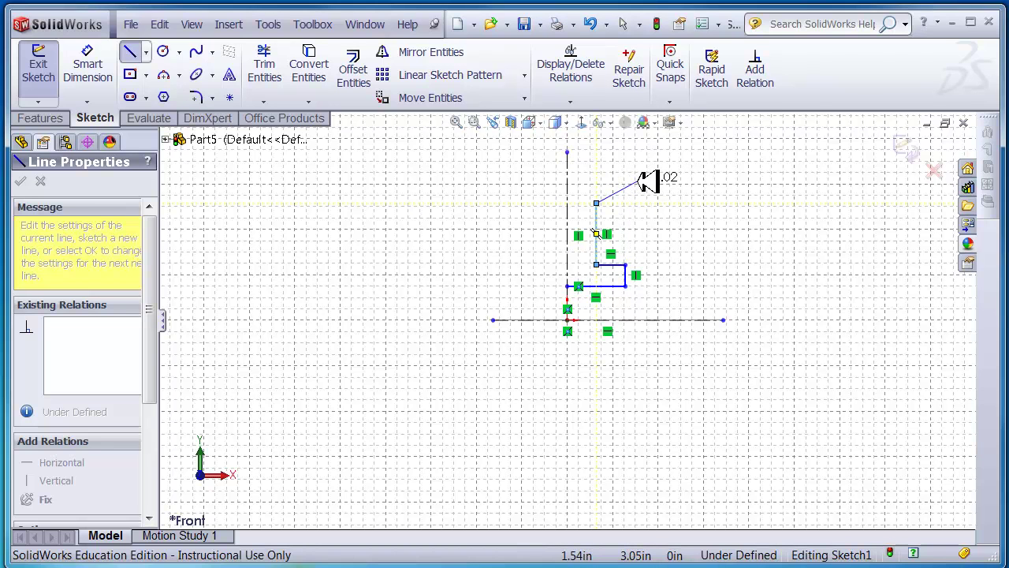
left_click(637, 166)
left_click(568, 165)
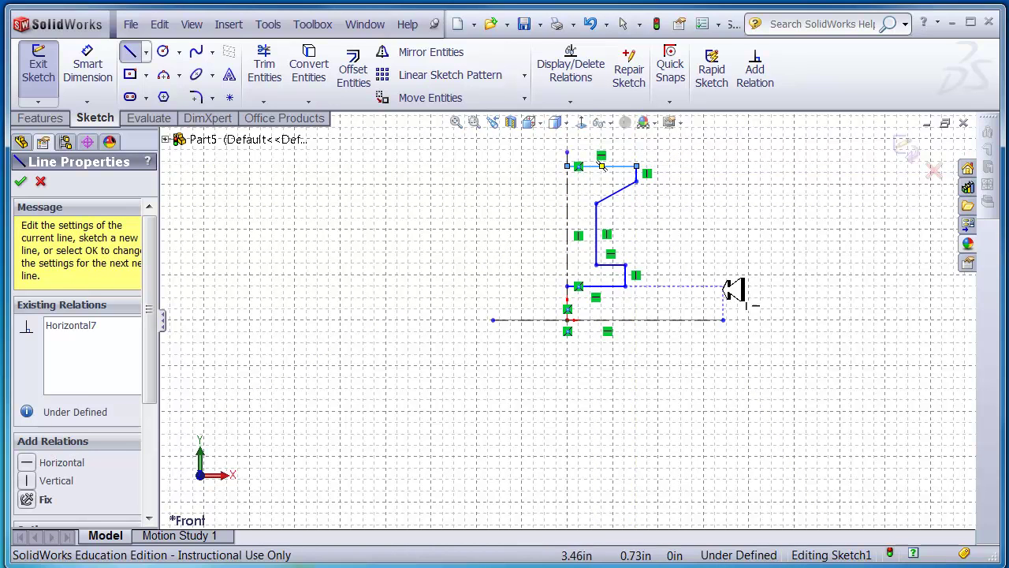
key("Escape")
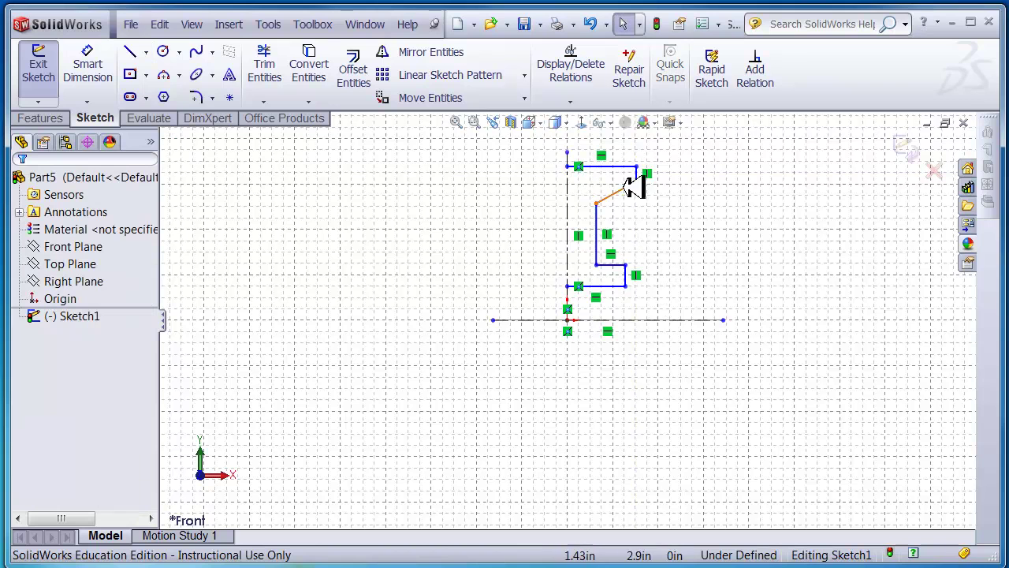
Dimension the profile's lowest horizontal line at 0.5 in from the horizontal centerline.
left_click(87, 67)
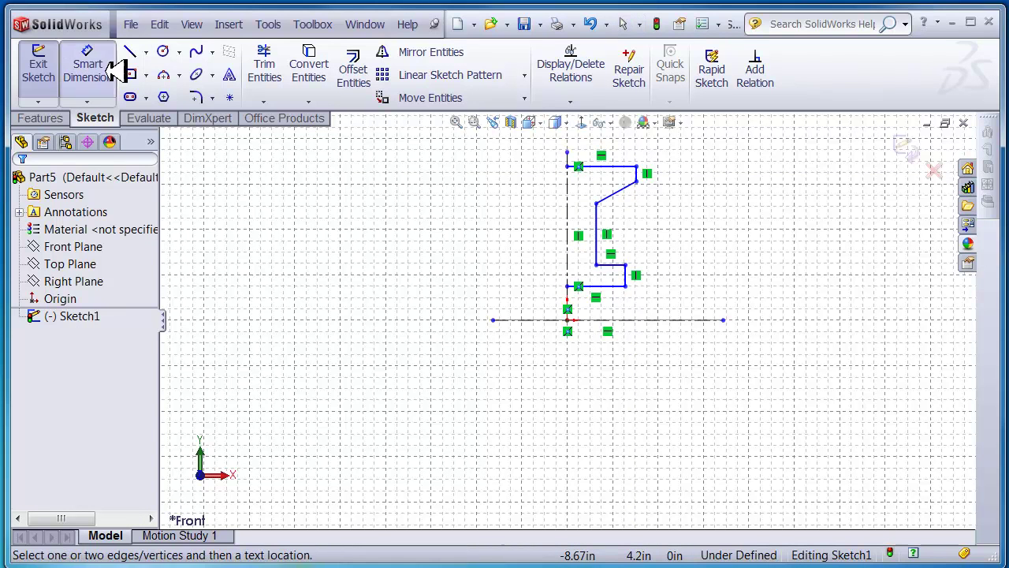
left_click(649, 319)
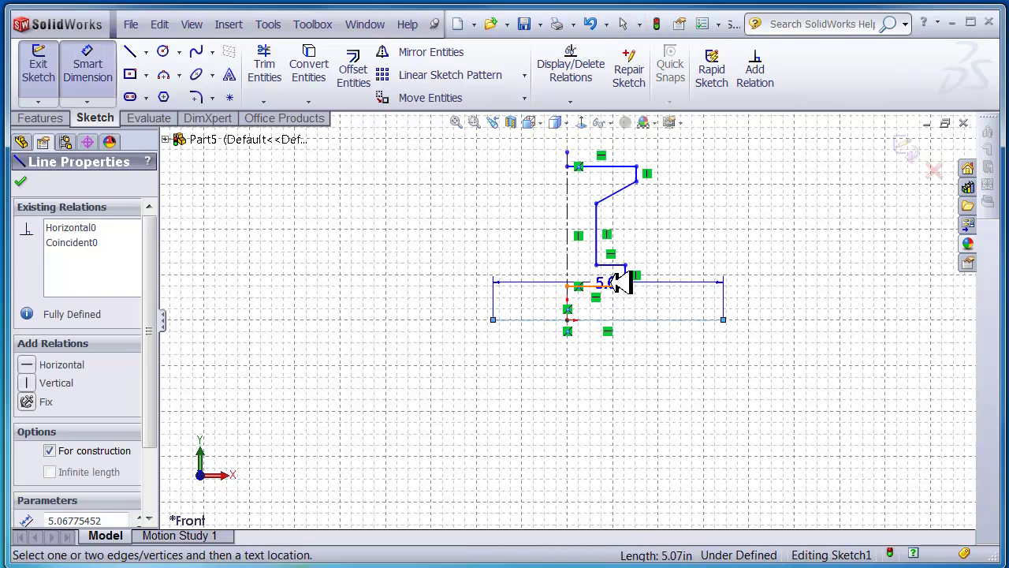
left_click(619, 285)
left_click(673, 297)
type(".5")
key("Return")
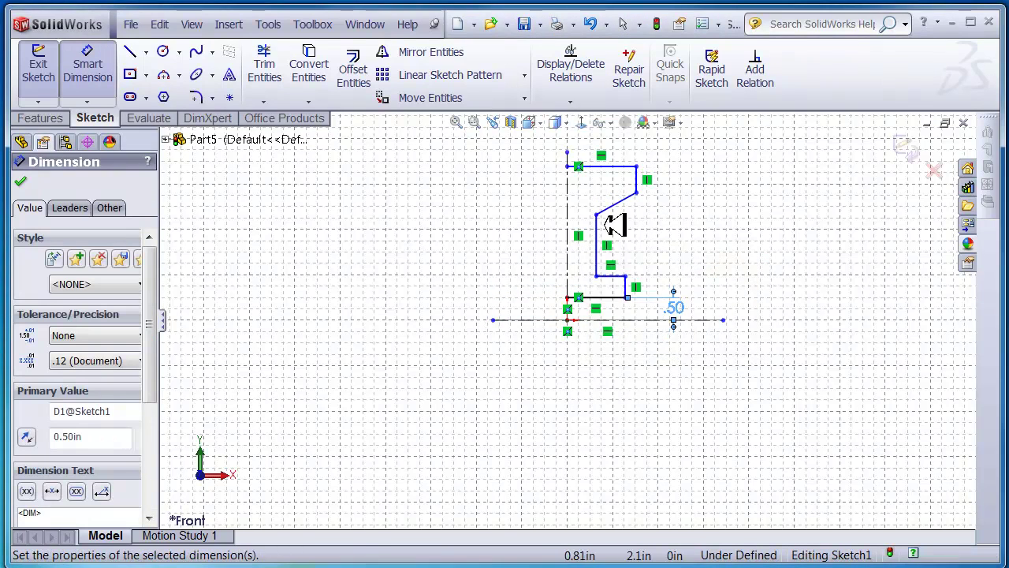
Dimension the upper horizontal line of the hub at 0.75 in from the horizontal centerline.
left_click(656, 319)
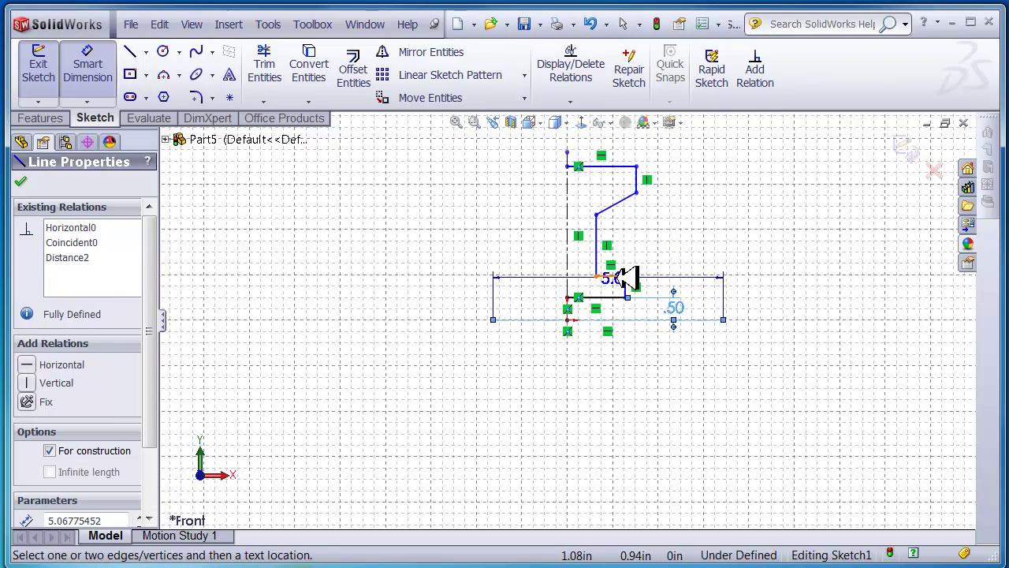
left_click(629, 277)
left_click(733, 293)
type(".")
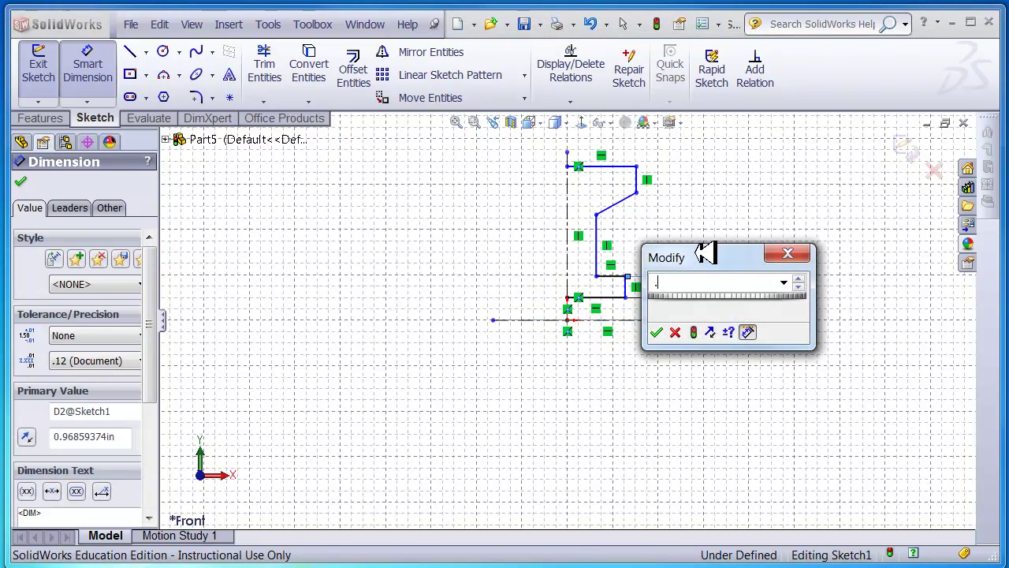
type("75")
key("Return")
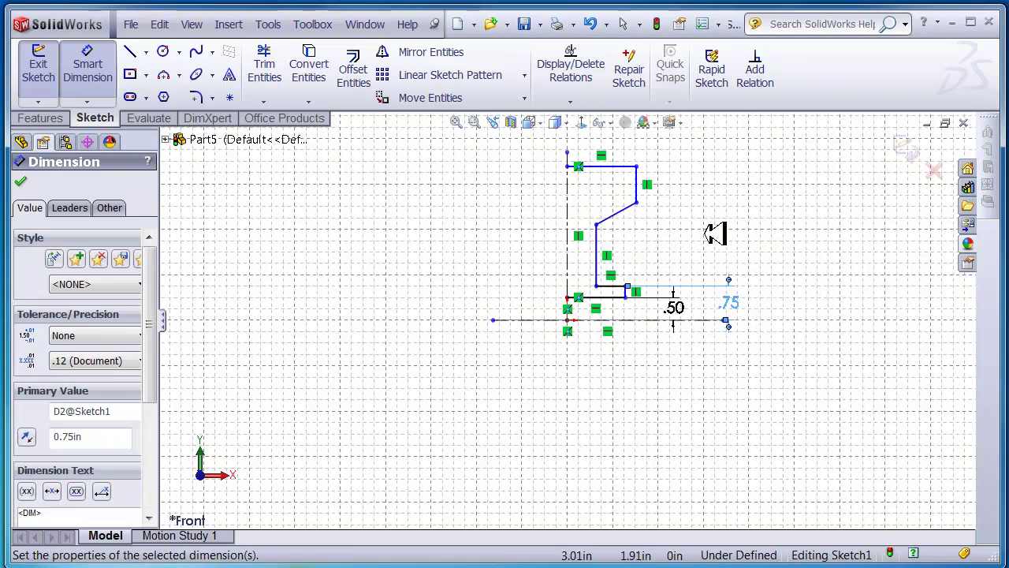
Dimension the profile's top horizontal line at 2 in from the horizontal centerline.
left_click(662, 322)
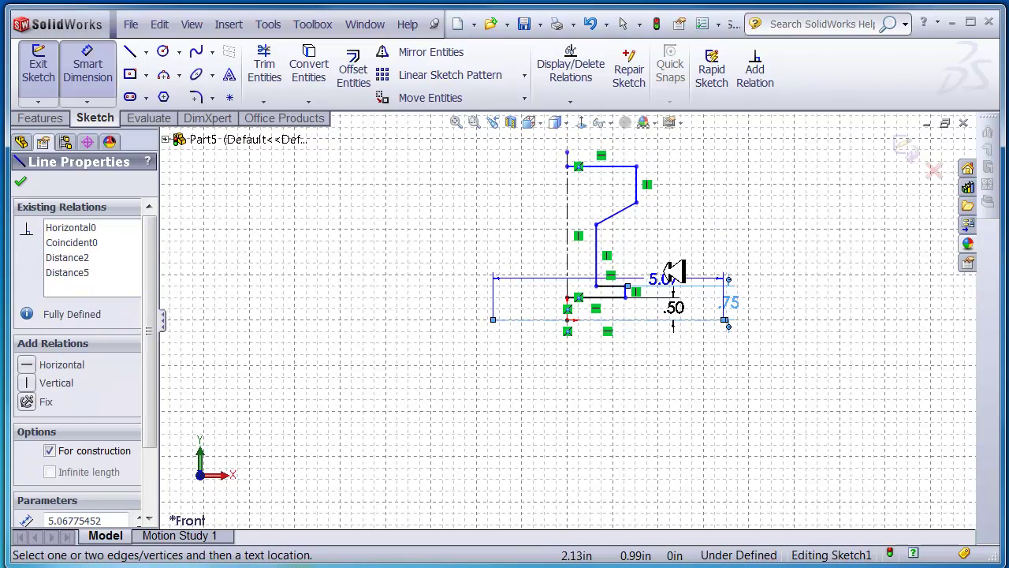
left_click(638, 166)
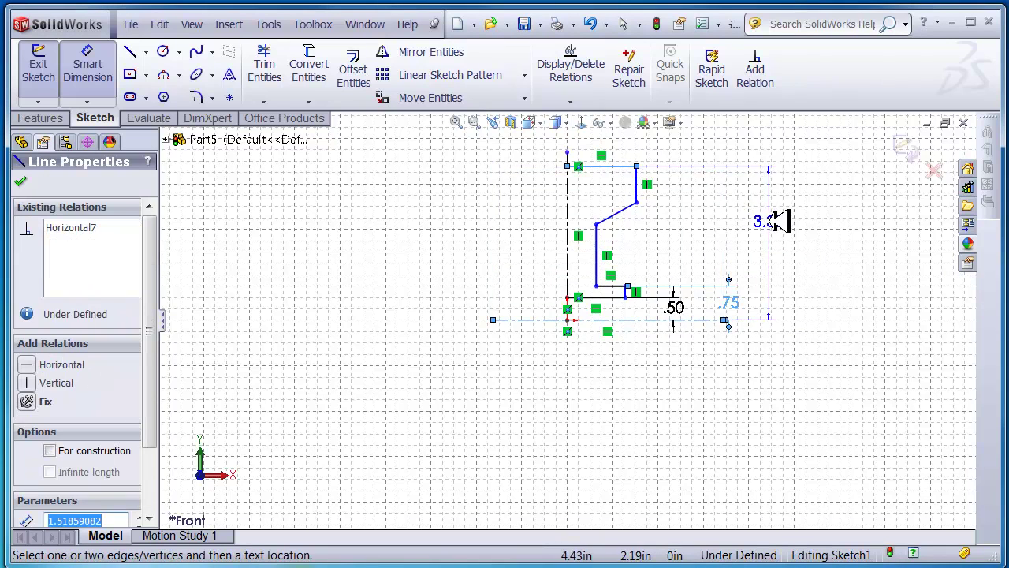
left_click(773, 214)
type("2")
key("Return")
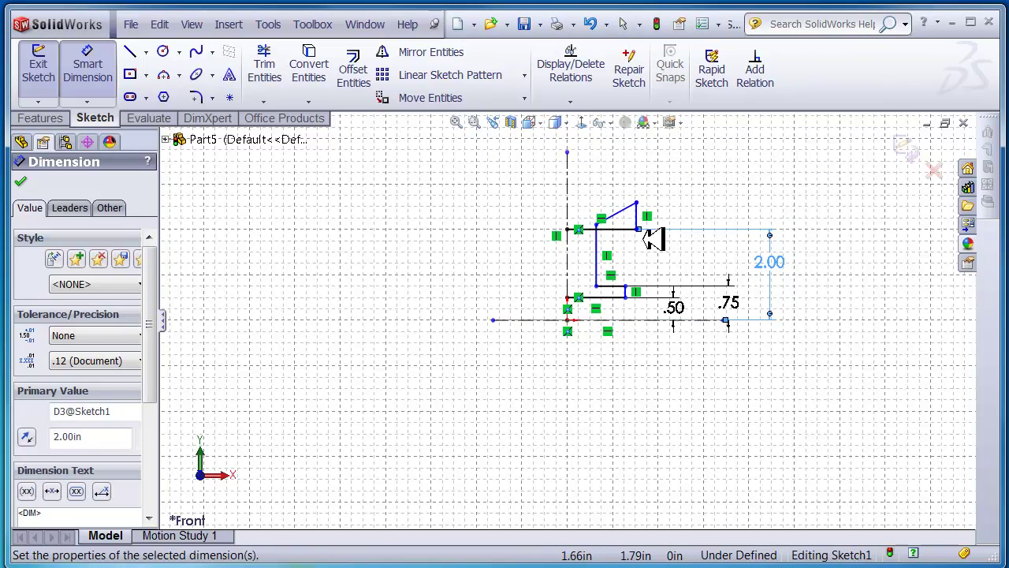
Move both endpoints of the slanted line below the profile's top line, with the inner end slightly lower than the outer end.
scroll(654, 233, "down", 2)
scroll(655, 239, "down", 1)
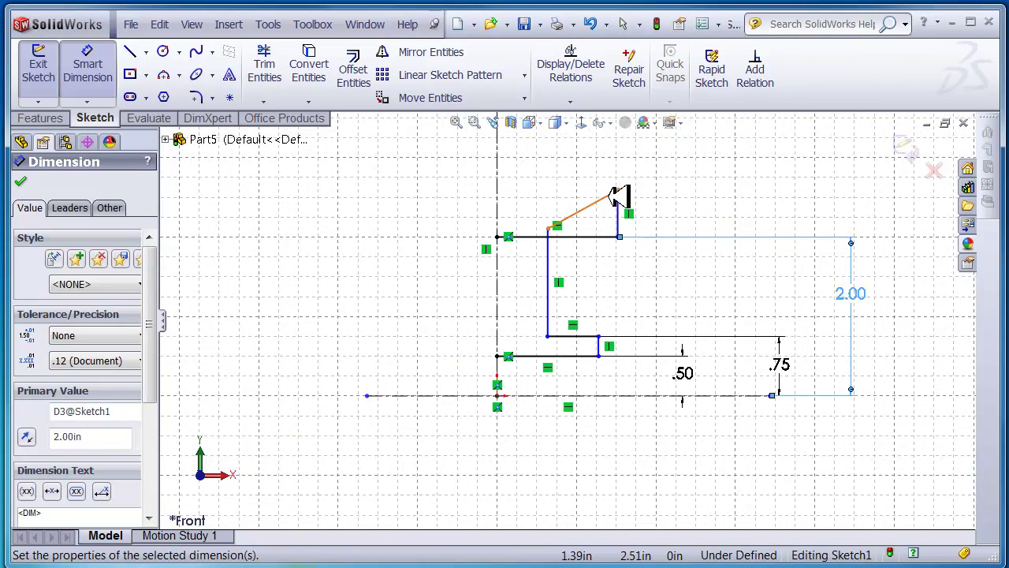
key("Escape")
mouse_move(617, 190)
left_mouse_down()
mouse_move(615, 264)
mouse_move(552, 221)
mouse_move(555, 278)
left_mouse_up()
left_click(640, 266)
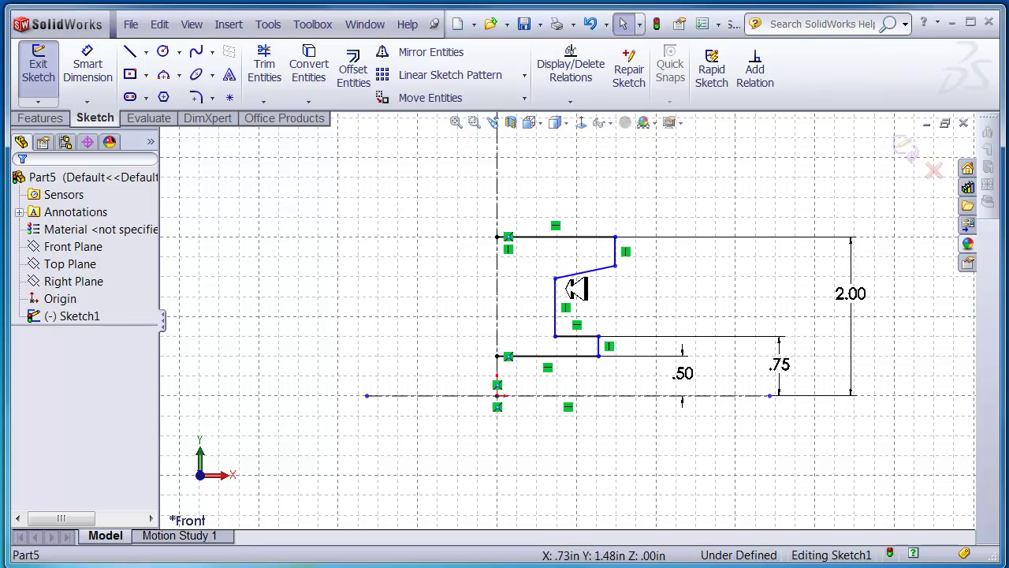
Dimension the short vertical line at the outer rim to 0.125 in.
left_click(94, 56)
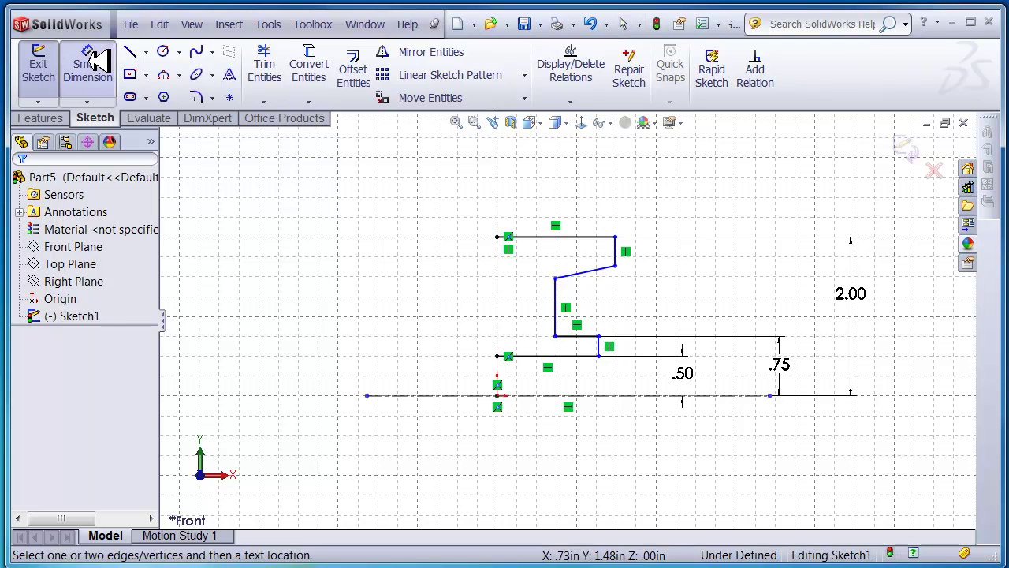
left_click(625, 254)
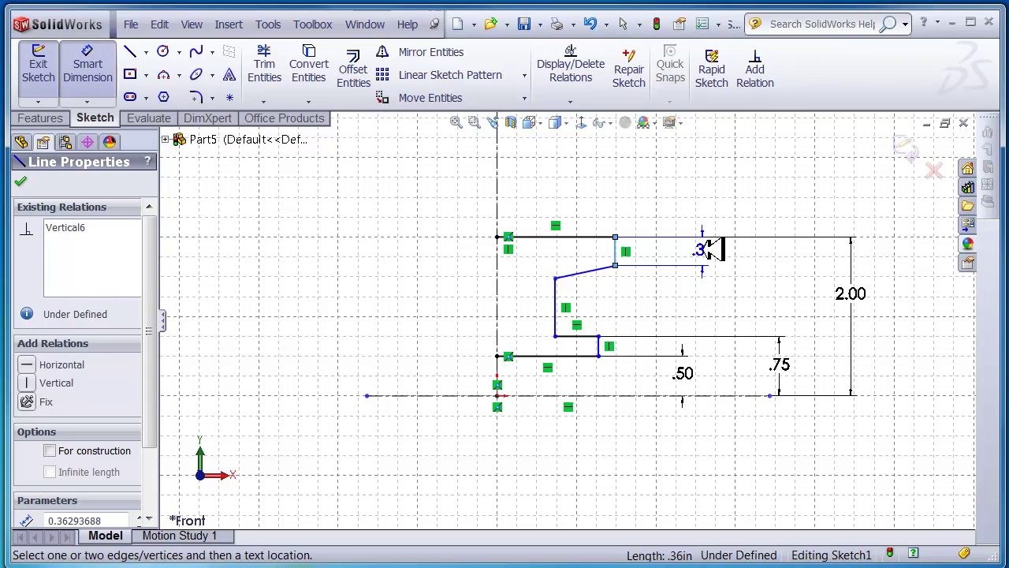
left_click(702, 221)
type(".125")
key("Return")
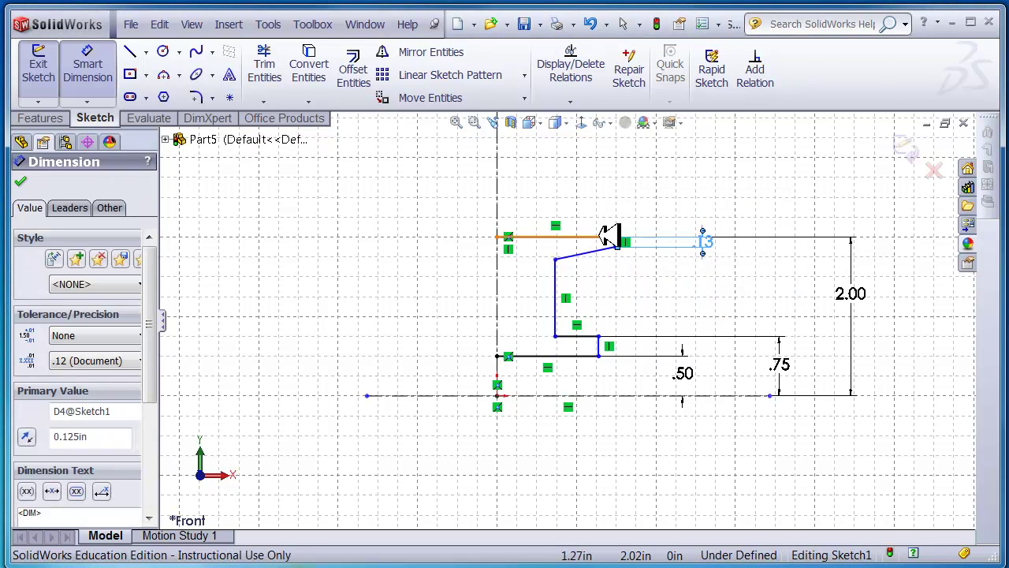
Dimension the inner endpoint of the slanted line at 0.25 in below the profile's top horizontal line.
left_click(610, 237)
left_click(556, 259)
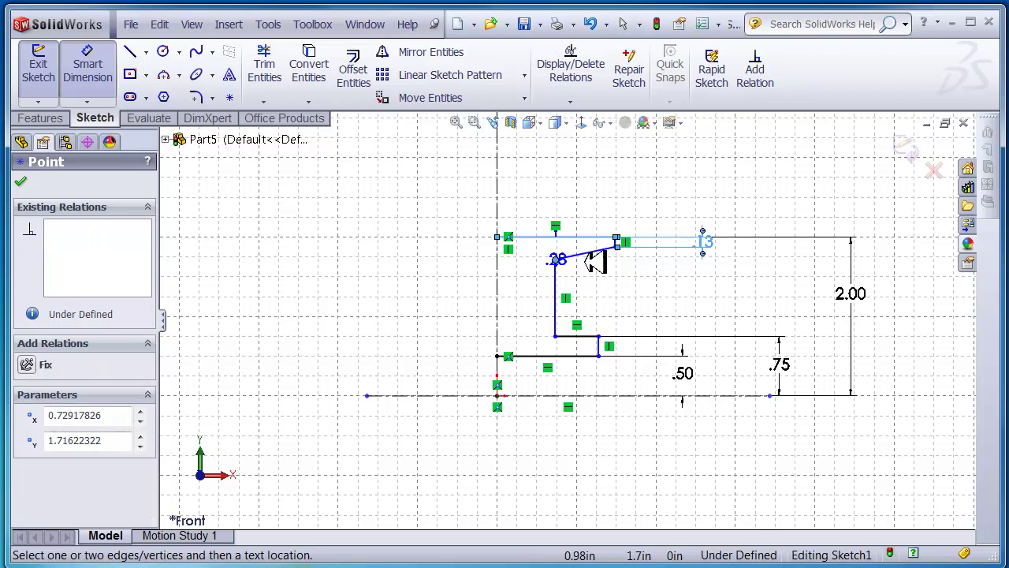
left_click(771, 244)
type(".25")
key("Return")
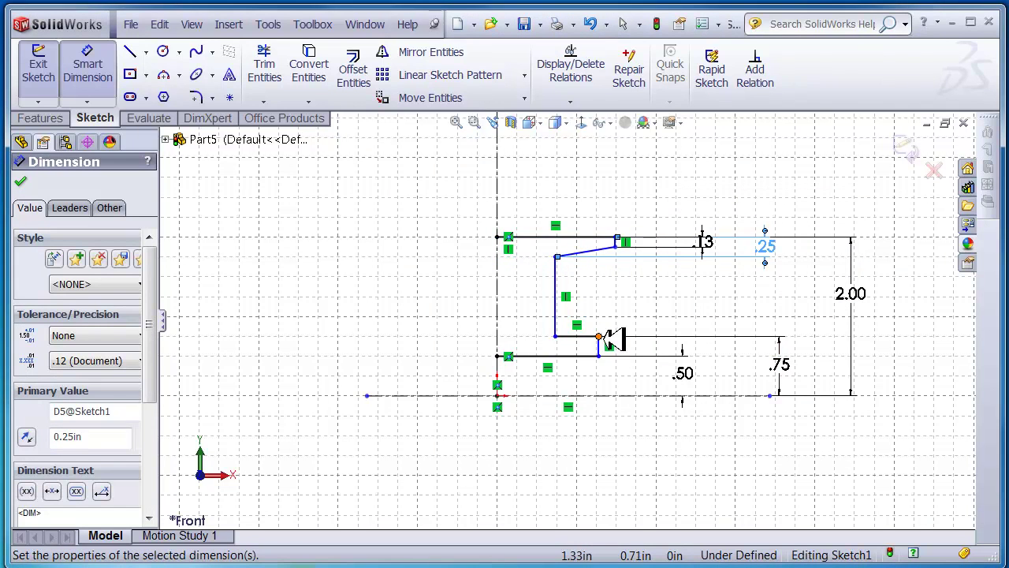
Dimension the long vertical web line at 0.25 in from the vertical centerline.
left_click(558, 293)
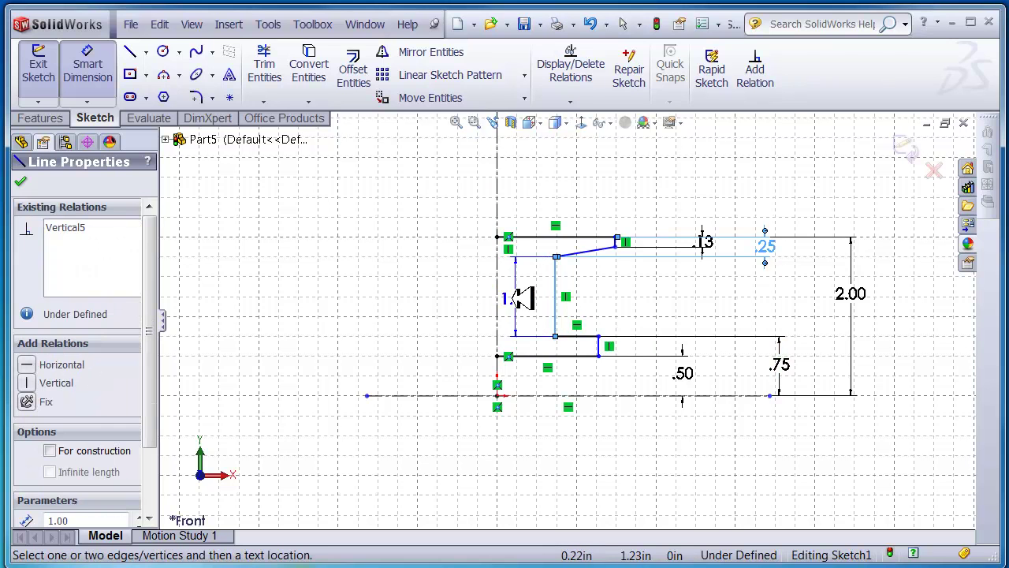
left_click(498, 295)
left_click(530, 298)
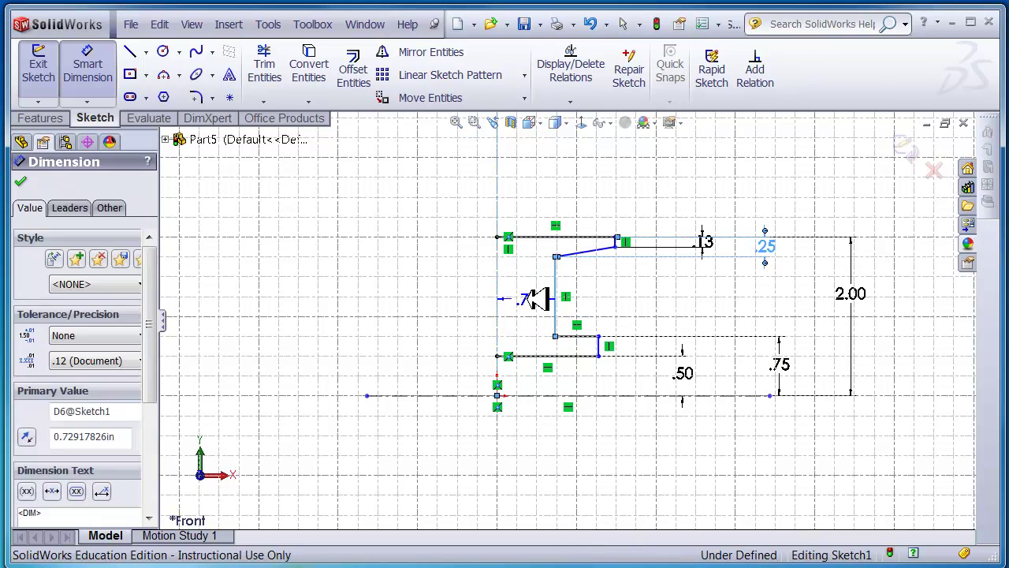
type(".25")
key("Return")
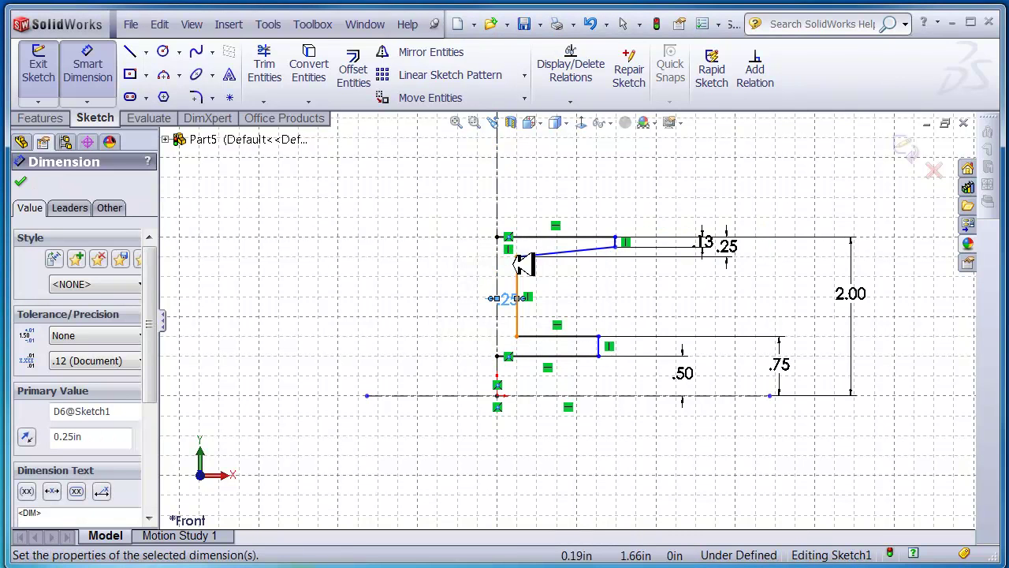
Dimension the outer end of the profile's top line at 0.75 in from the vertical centerline.
left_click(500, 256)
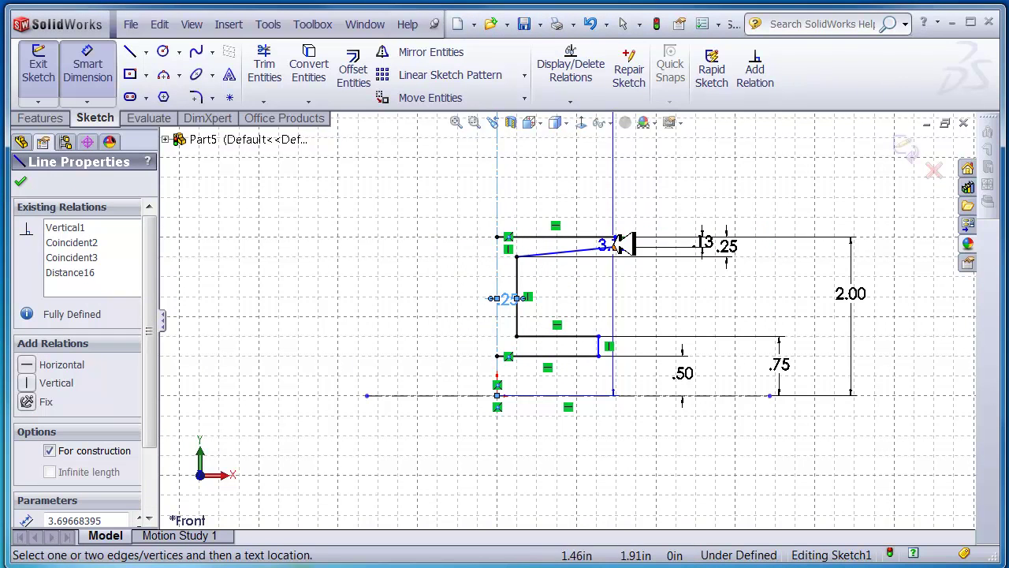
left_click(615, 236)
left_click(566, 193)
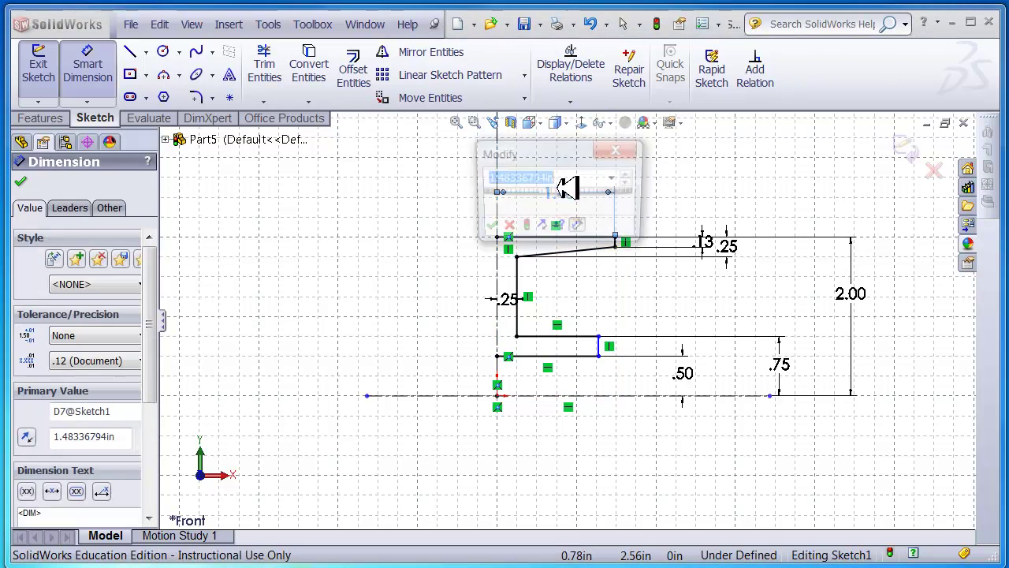
type(".75")
key("Return")
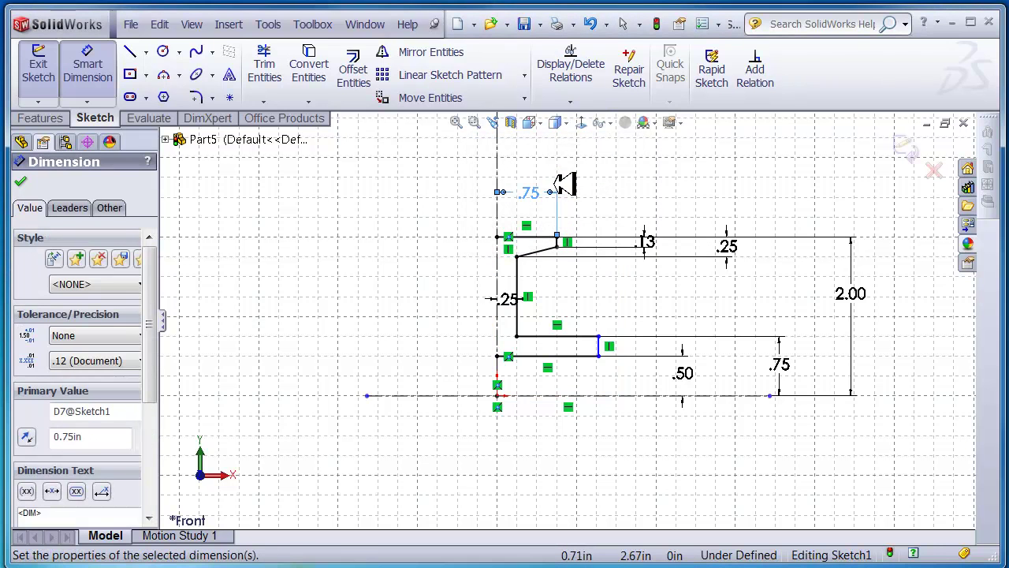
Dimension the length of the hub's lower horizontal line to 0.6875 in and end dimensioning.
left_click(544, 356)
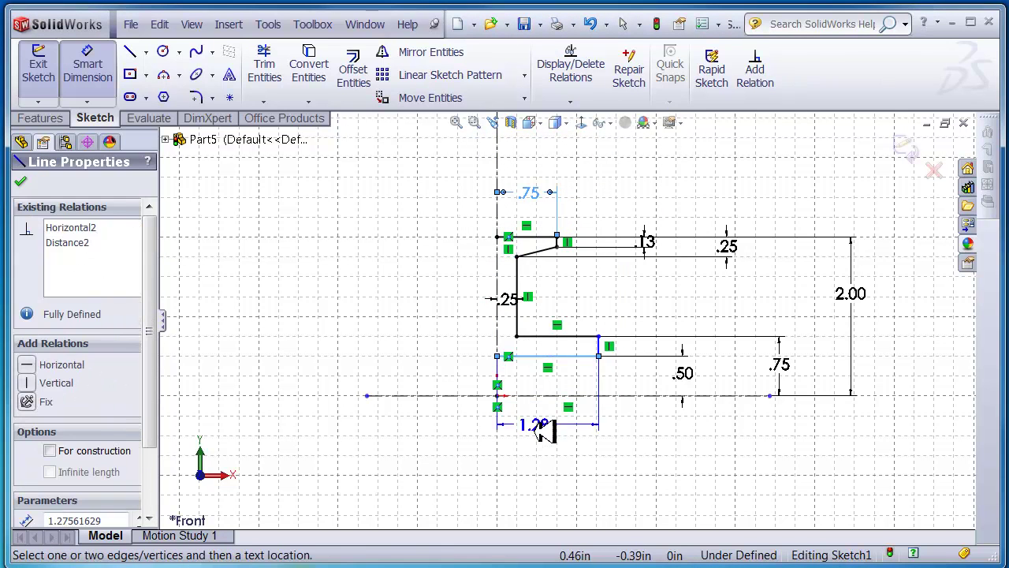
left_click(544, 438)
type(".6875")
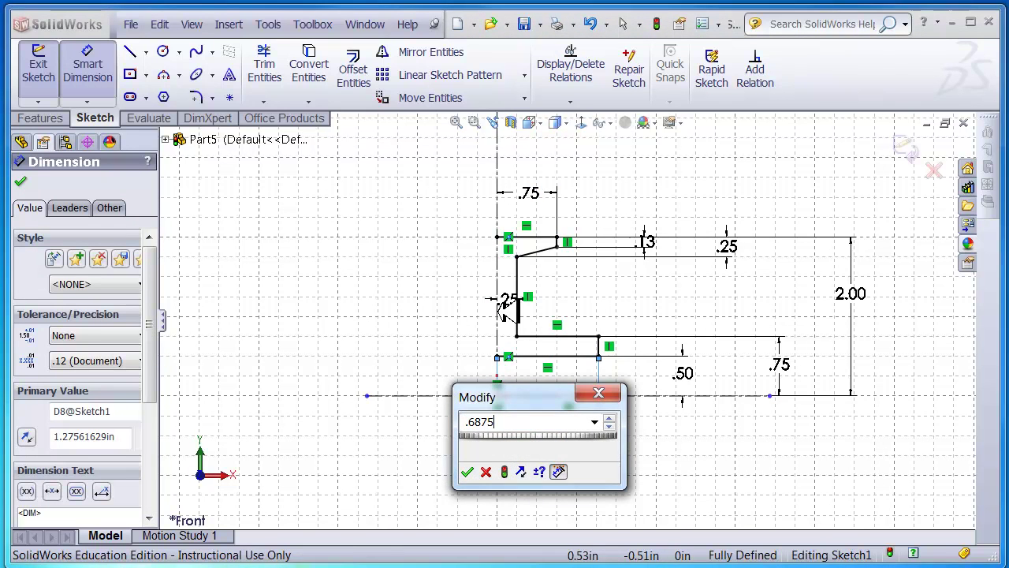
key("Return")
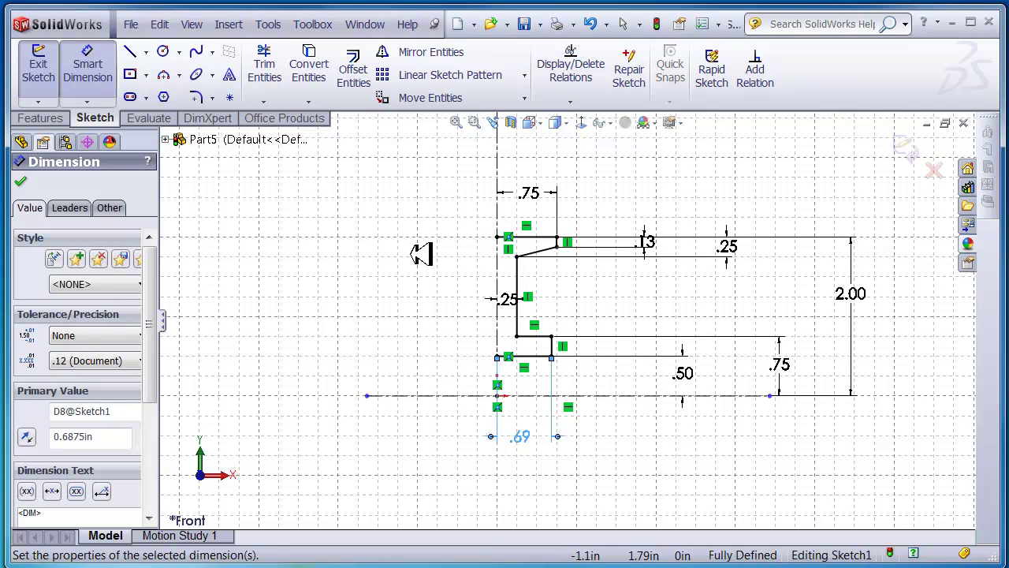
left_click(117, 76)
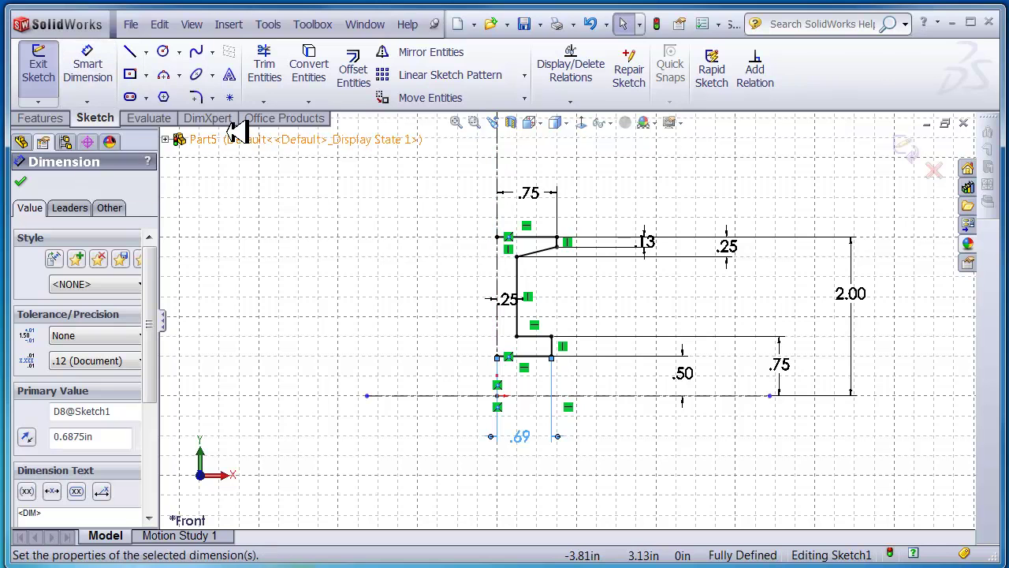
Mirror all lines of the half-profile about the vertical centerline, keeping the originals.
left_click(392, 52)
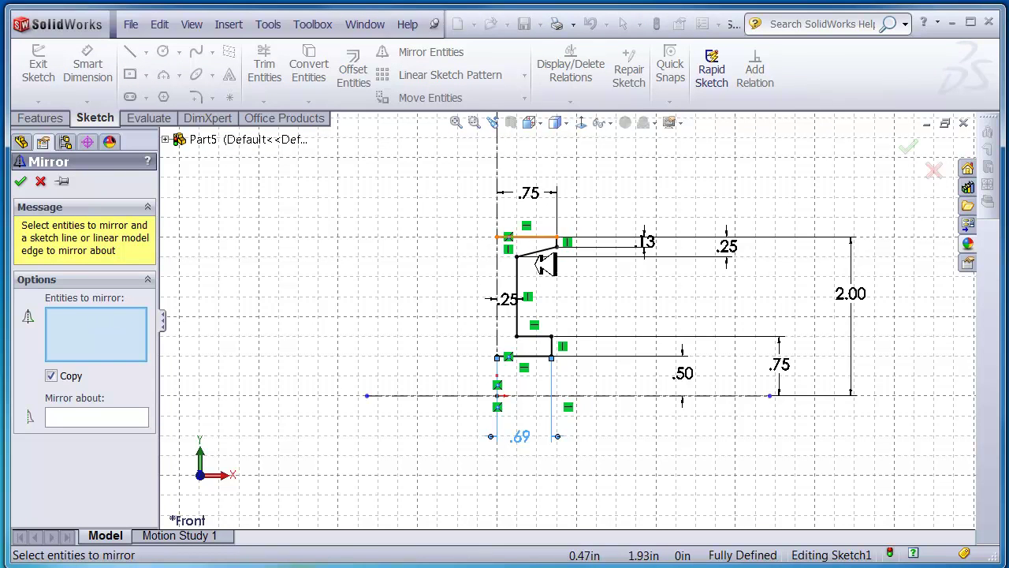
left_click_drag(478, 379, 588, 225)
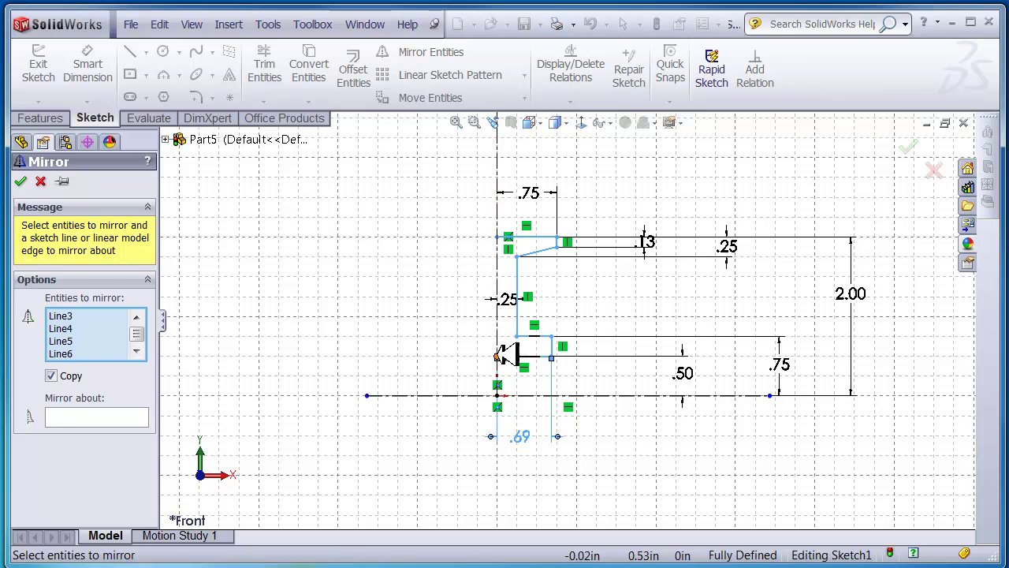
left_click(89, 413)
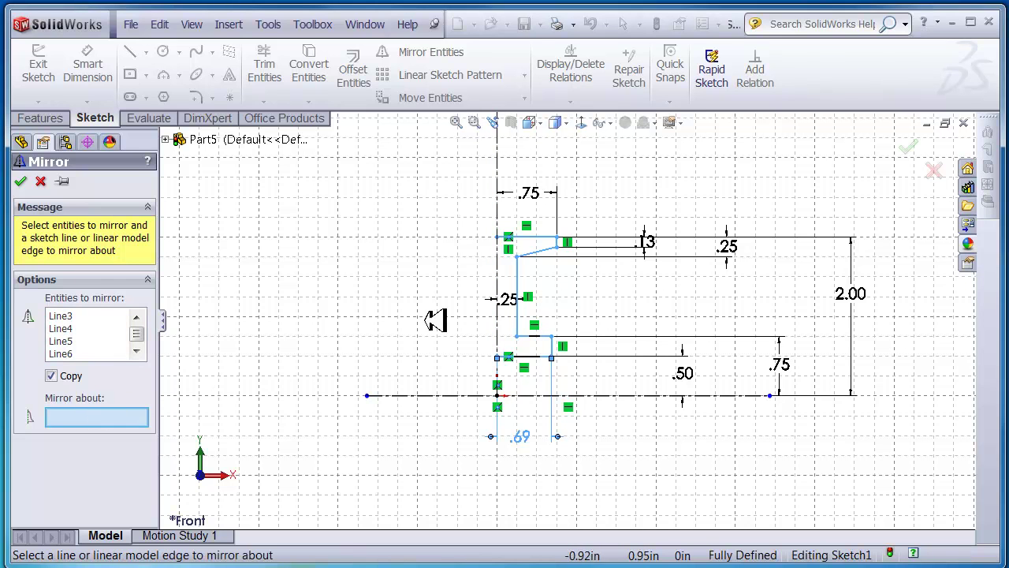
left_click(497, 262)
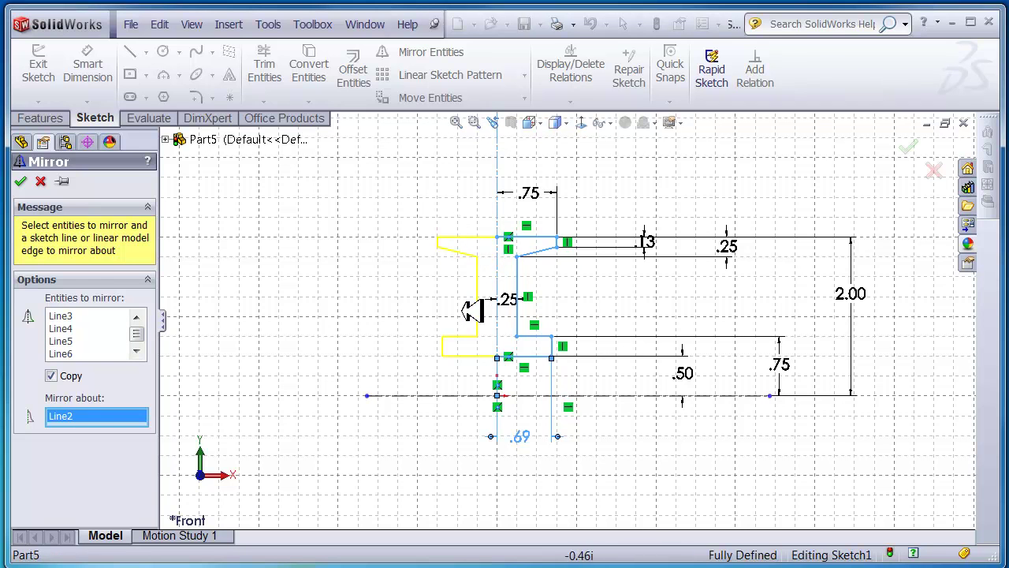
left_click(27, 183)
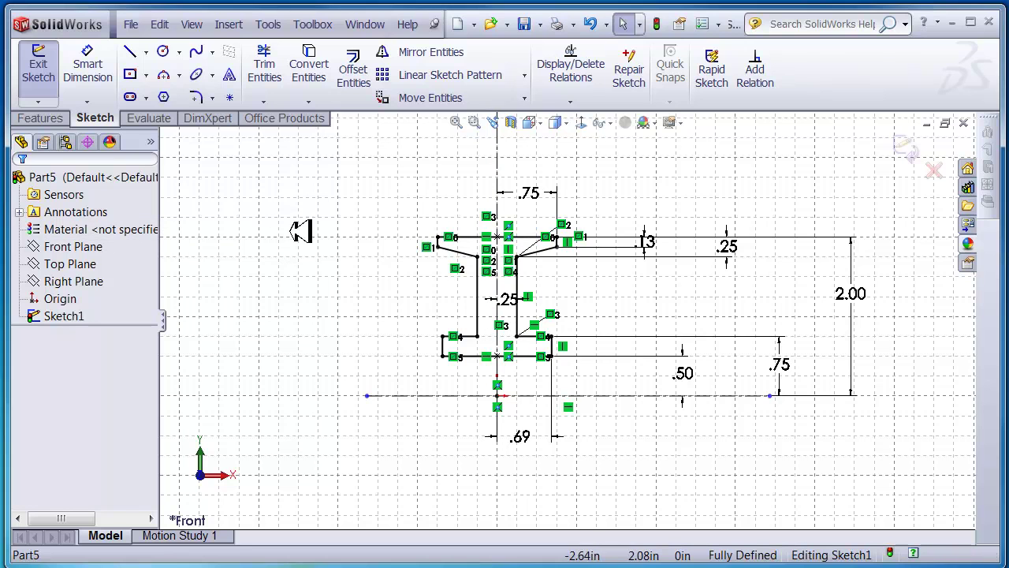
Revolve the mirrored profile 360 degrees about the horizontal centerline as a solid boss.
left_click(35, 117)
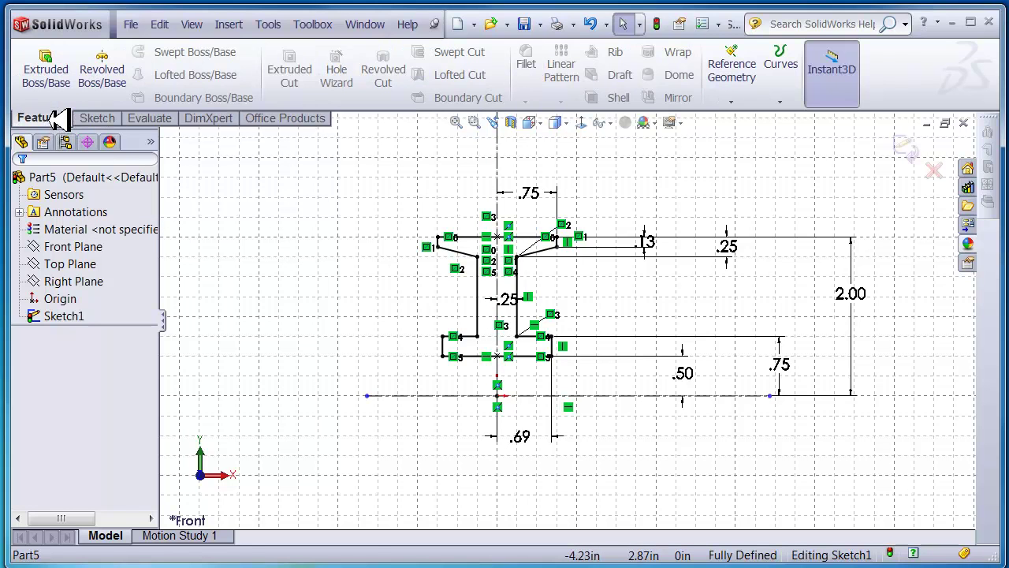
left_click(115, 65)
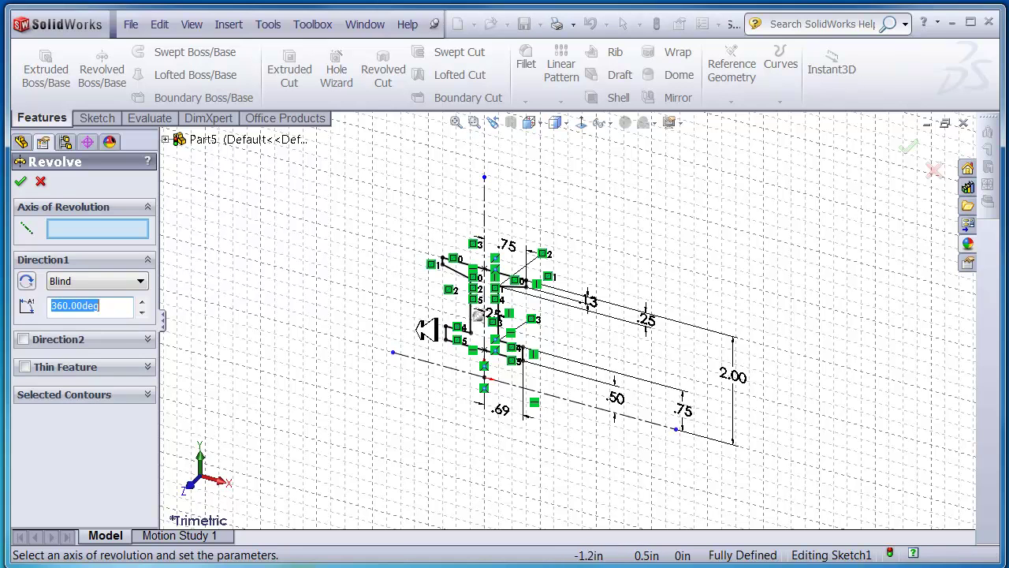
left_click(101, 226)
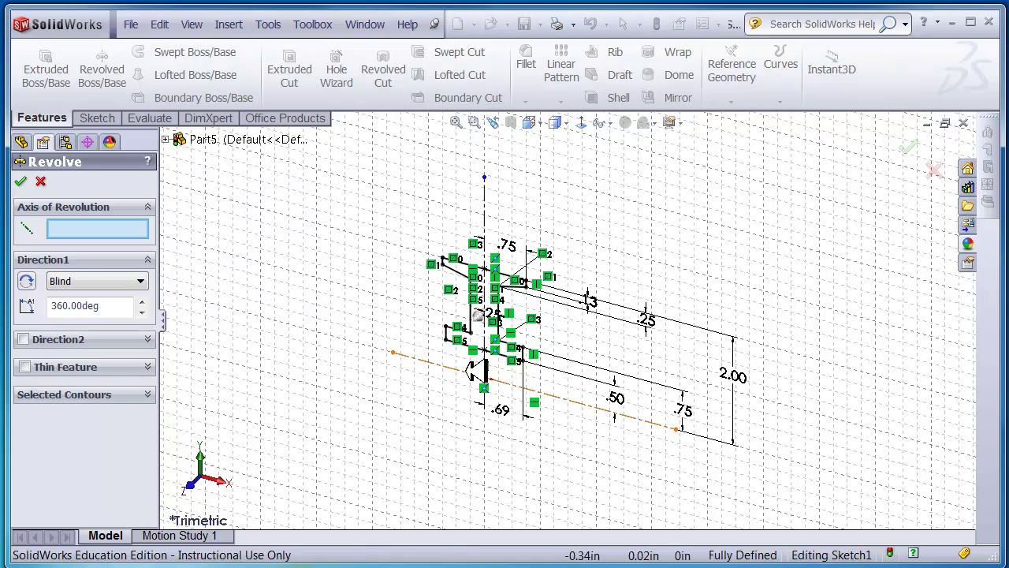
left_click(473, 371)
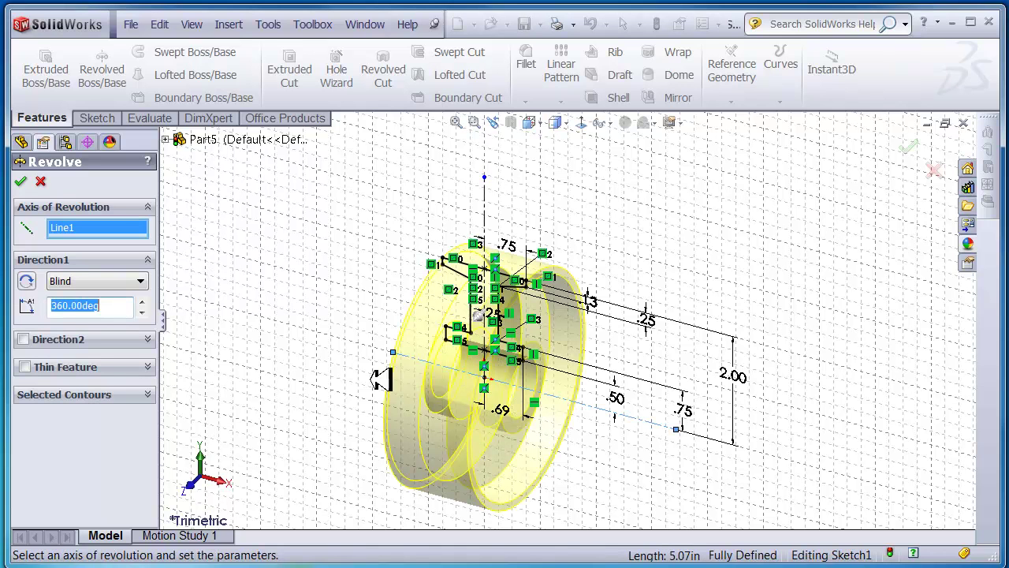
left_click(21, 181)
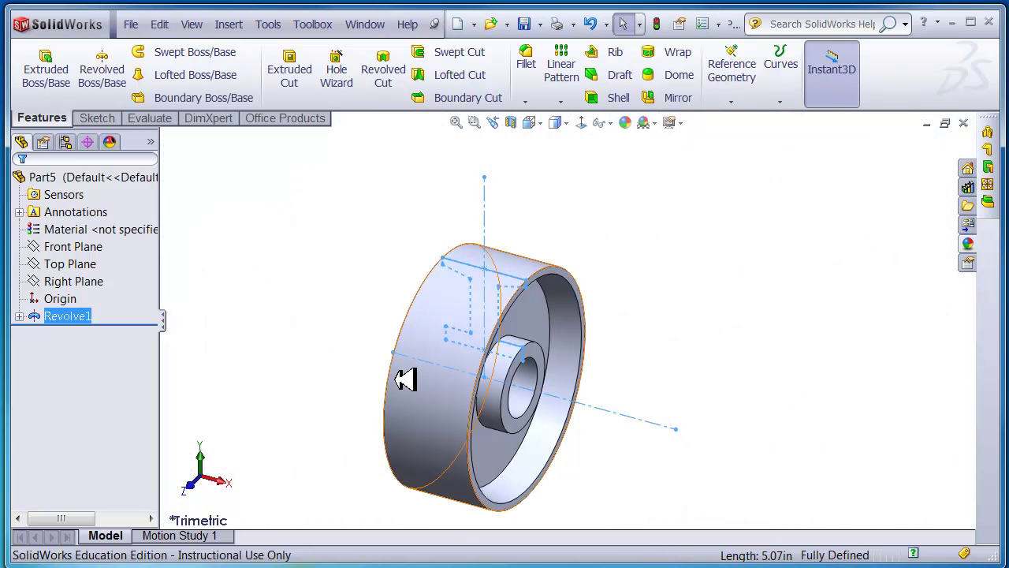
middle_click_drag(391, 349, 408, 335)
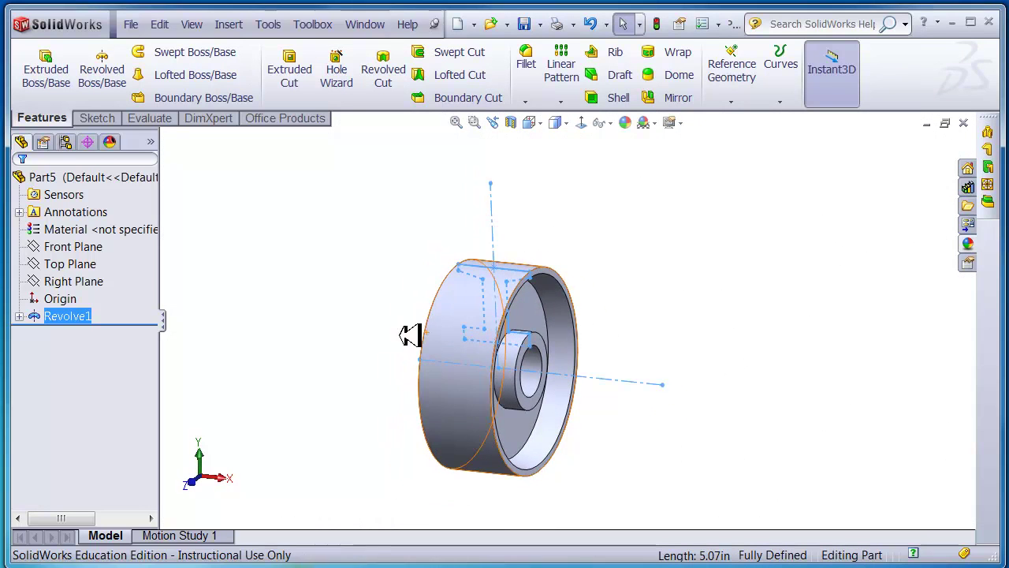
Inspect the wheel's cross-section in a temporary section view on the Front Plane and discard the section.
left_click(520, 122)
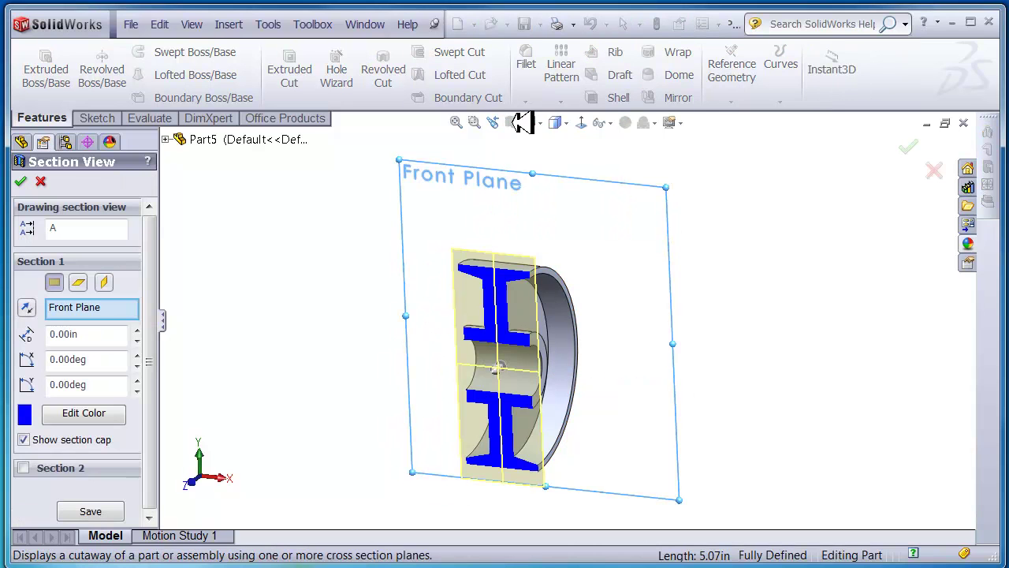
left_click(53, 282)
middle_click_drag(376, 321, 402, 297)
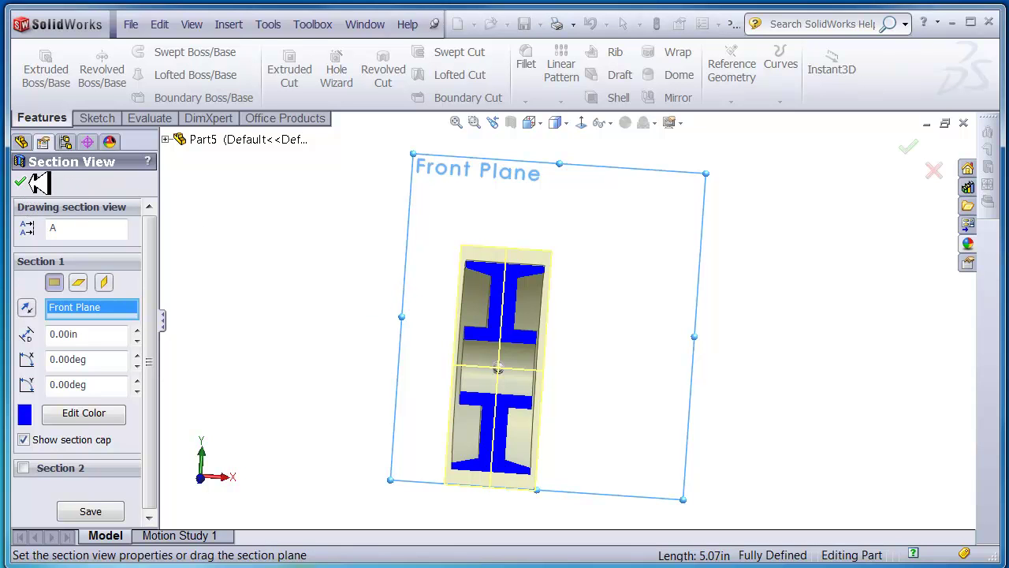
left_click(45, 180)
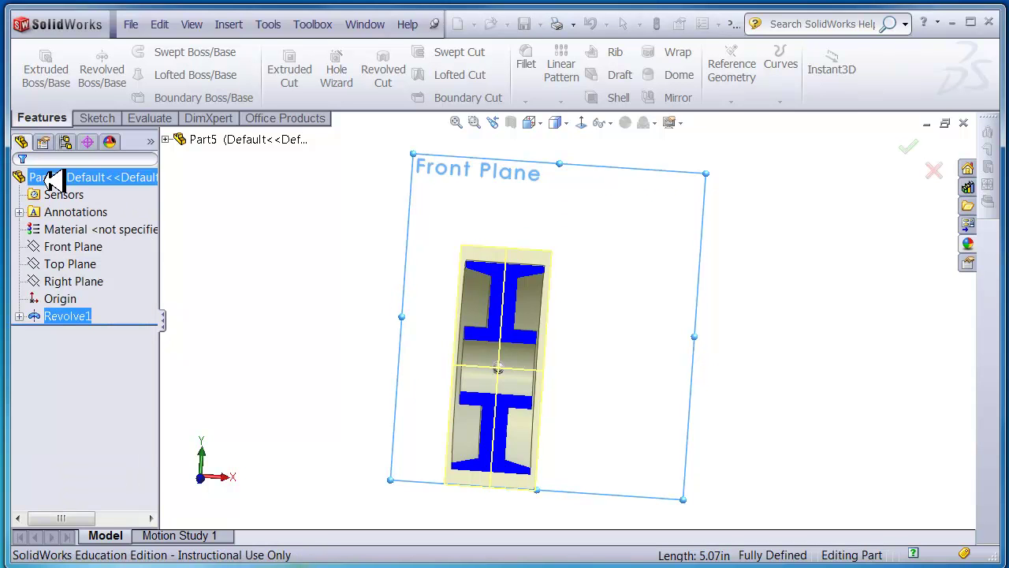
middle_click_drag(318, 250, 263, 254)
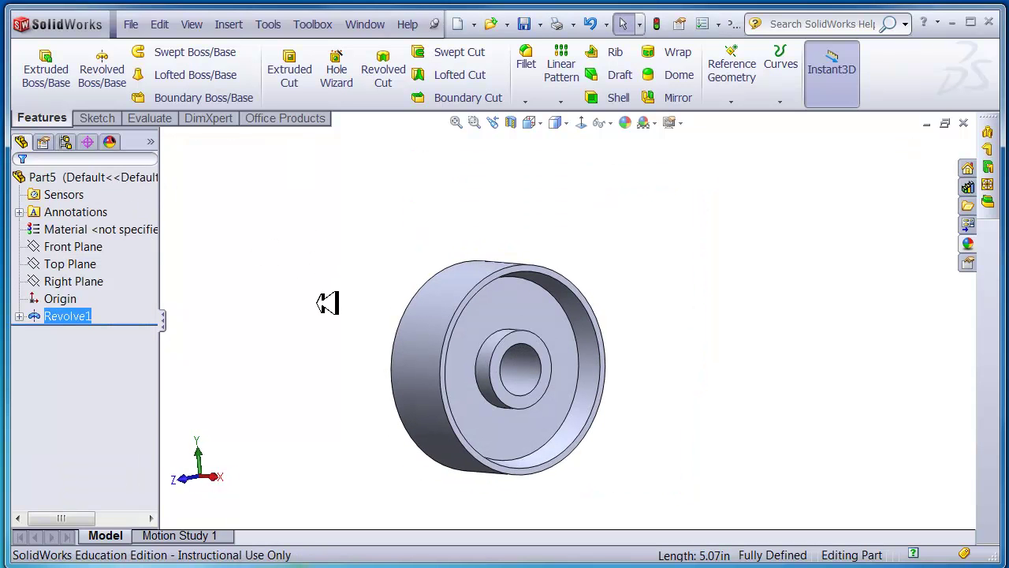
Apply a cyan color from the standard swatches to the whole wheel part.
left_click(68, 176)
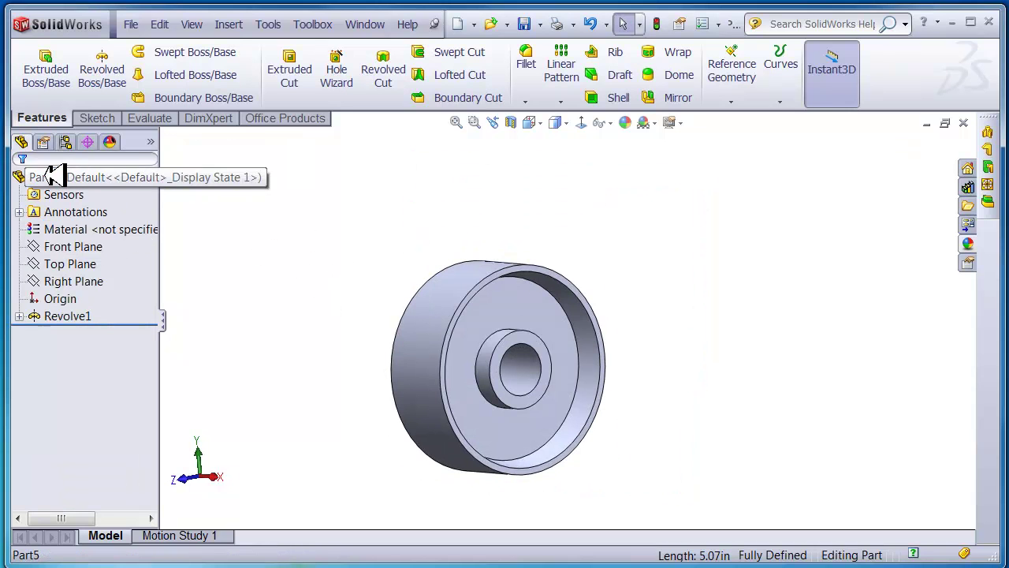
left_click(625, 122)
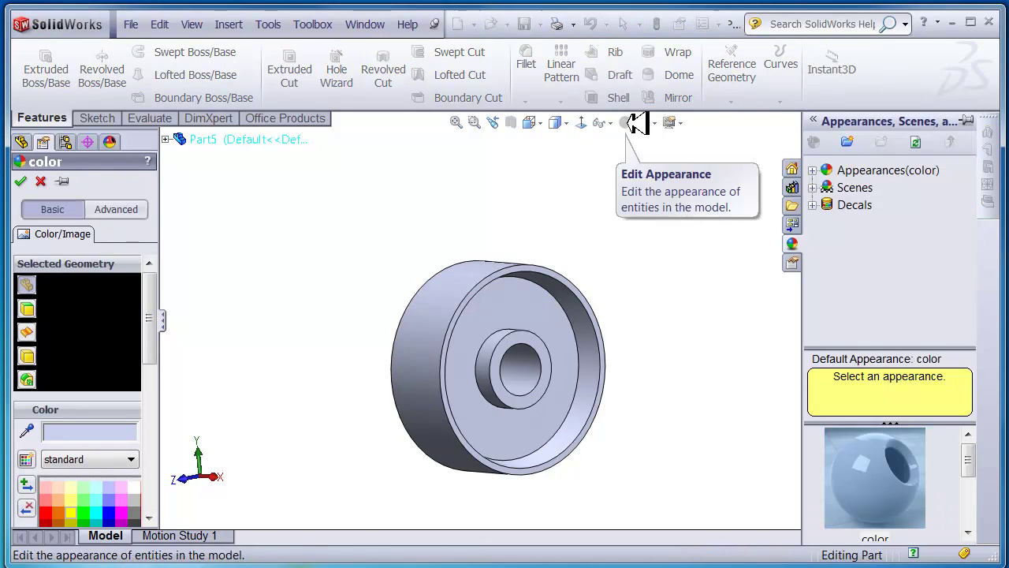
left_click_drag(161, 320, 168, 365)
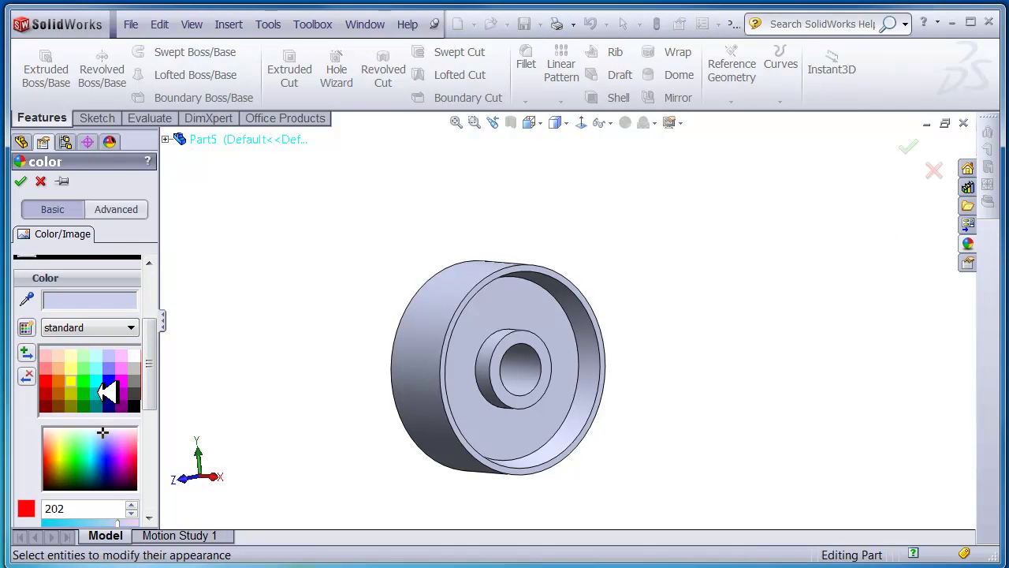
left_click(96, 381)
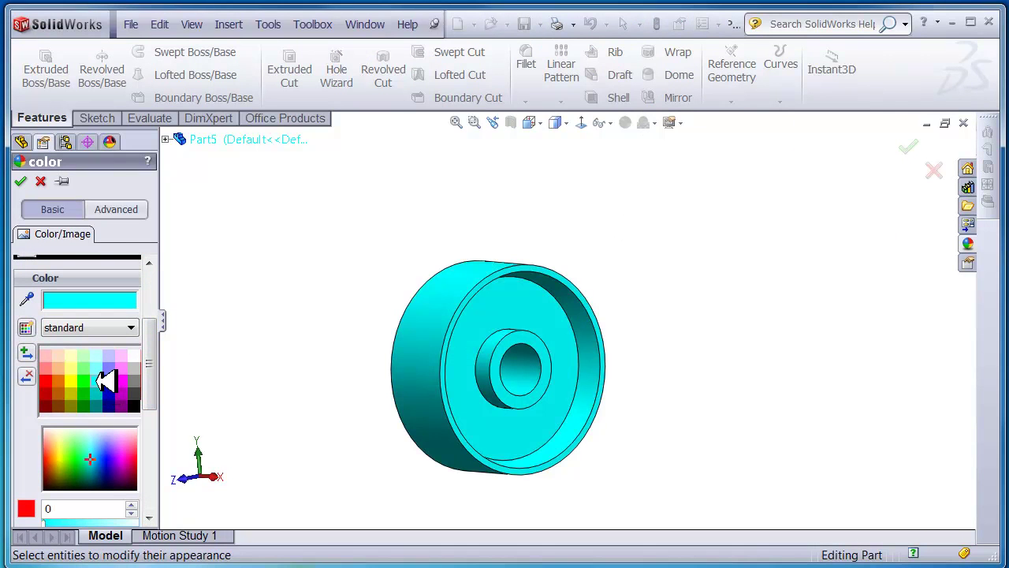
left_click(21, 181)
Add a 0.125 in constant-radius fillet to the four circular edges where the web meets the rim and hub on both sides.
middle_click_drag(275, 261, 533, 88)
left_click(528, 66)
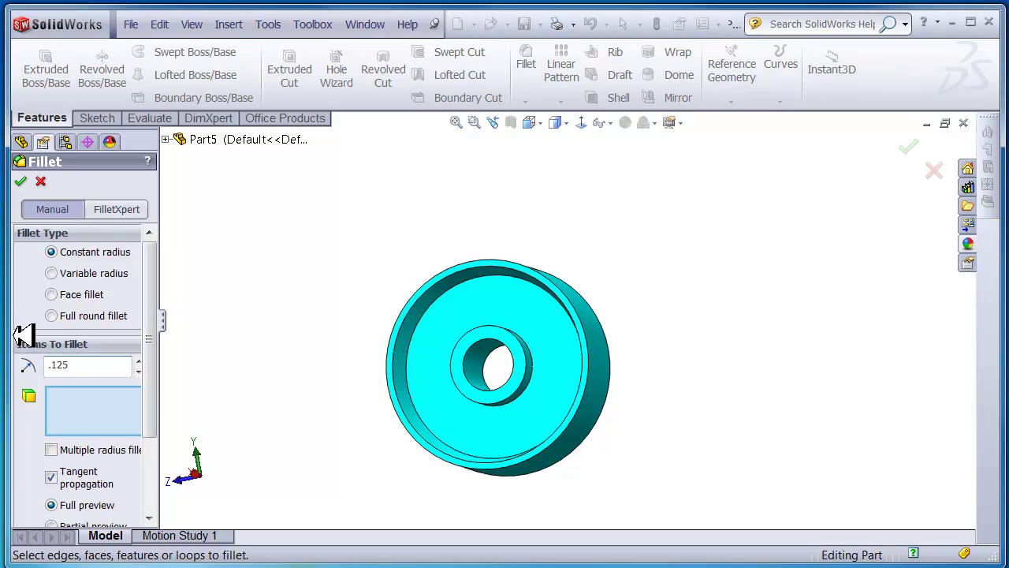
left_click(442, 297)
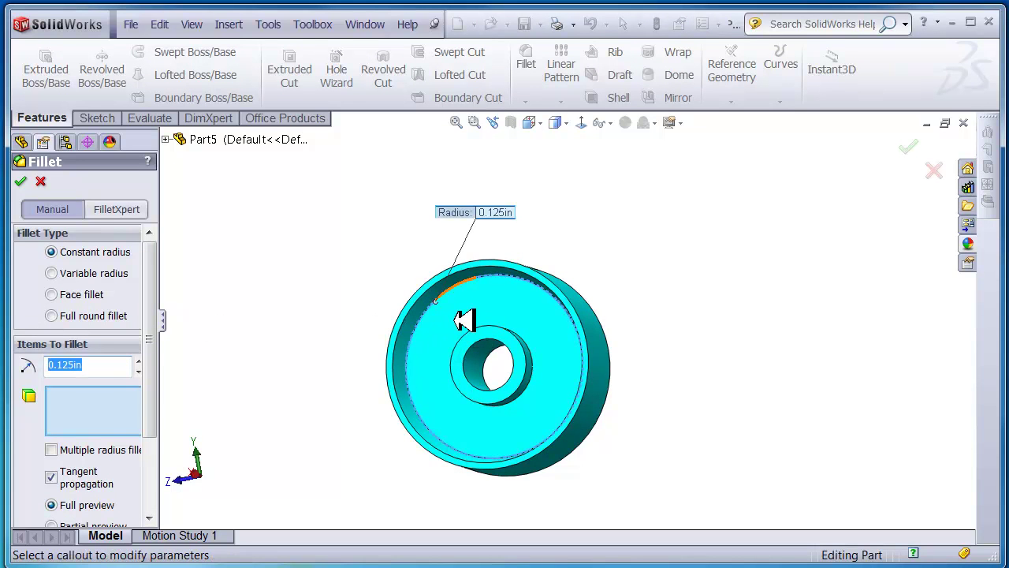
middle_click_drag(469, 351, 496, 390)
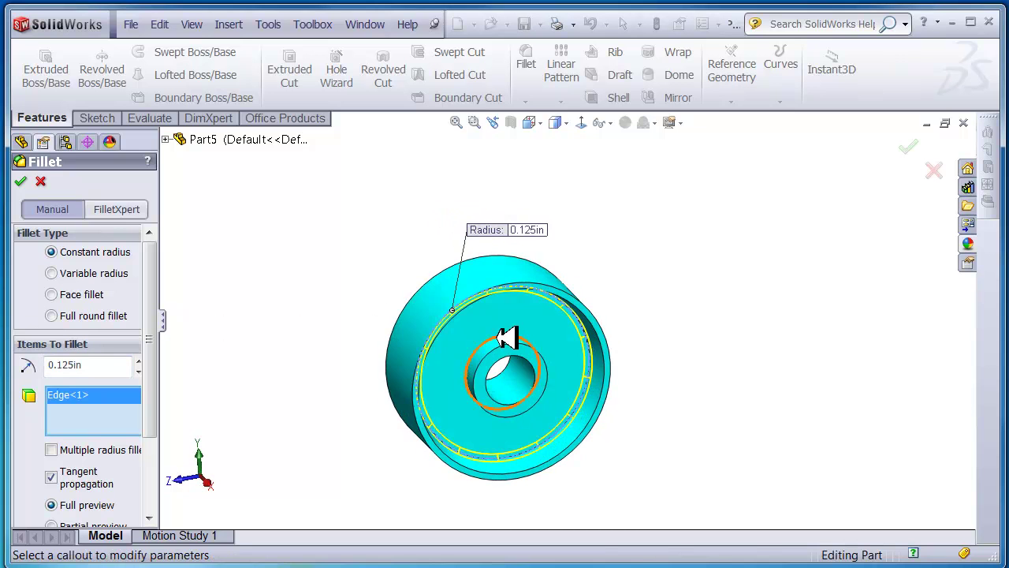
left_click(426, 353)
middle_click_drag(426, 353, 505, 360)
left_click(516, 364)
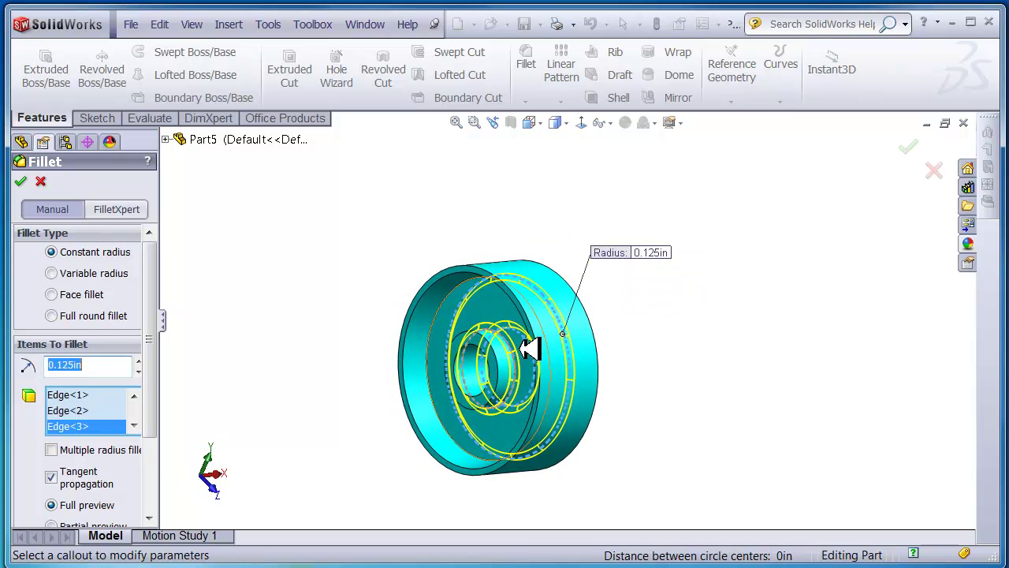
left_click(453, 302)
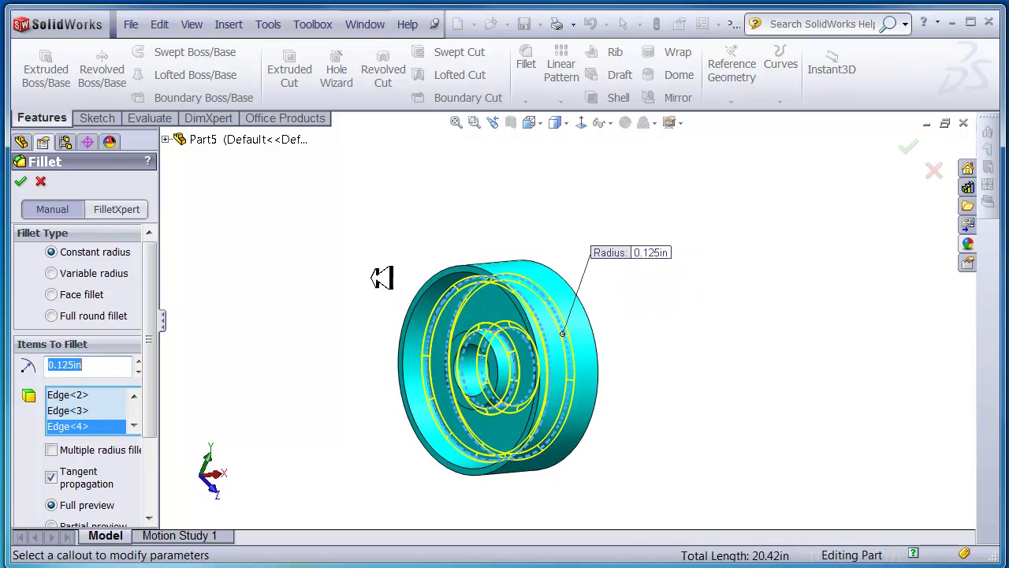
left_click(28, 181)
middle_click_drag(354, 329, 291, 286)
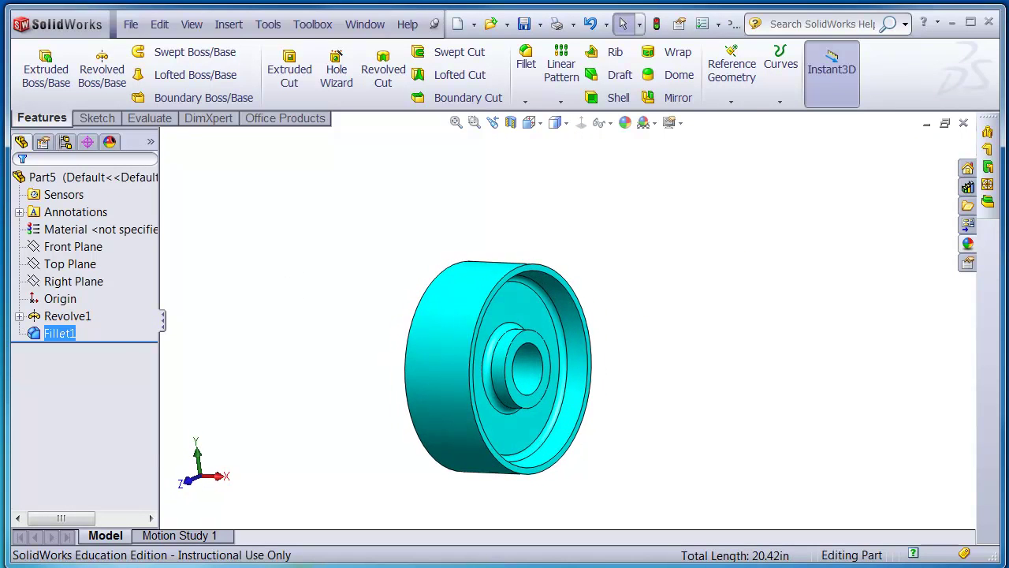